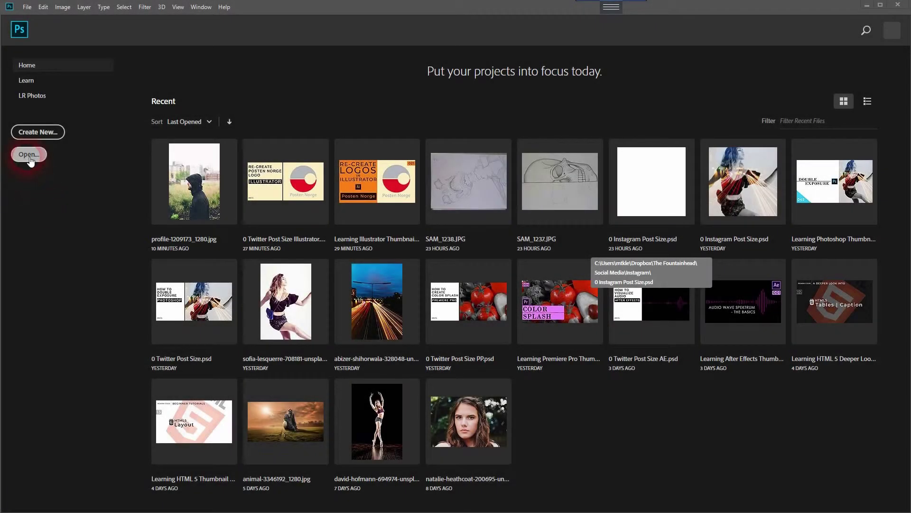
# Open the photo profile-1209173_1280.jpg from the Downloads folder
pyautogui.click(29, 158)
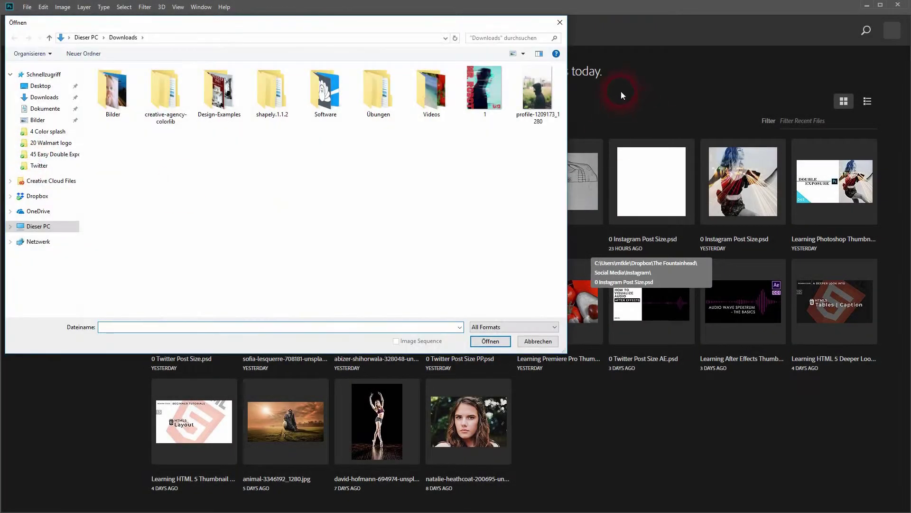
pyautogui.doubleClick(536, 93)
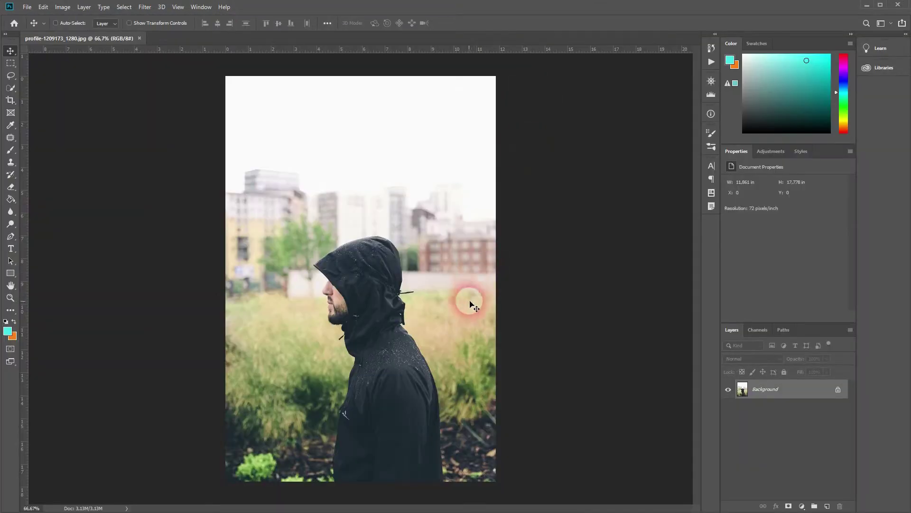
# Convert the background into a regular layer named "original" and duplicate that layer
pyautogui.click(782, 411)
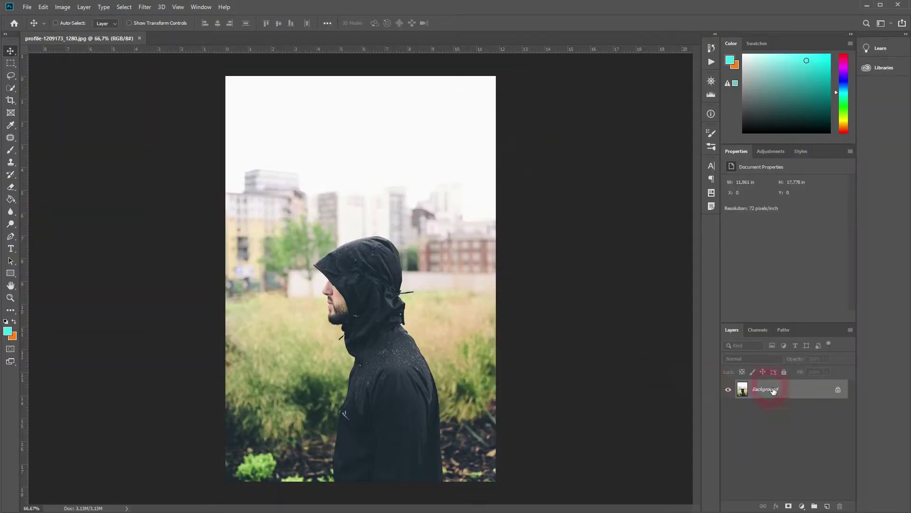
pyautogui.doubleClick(774, 391)
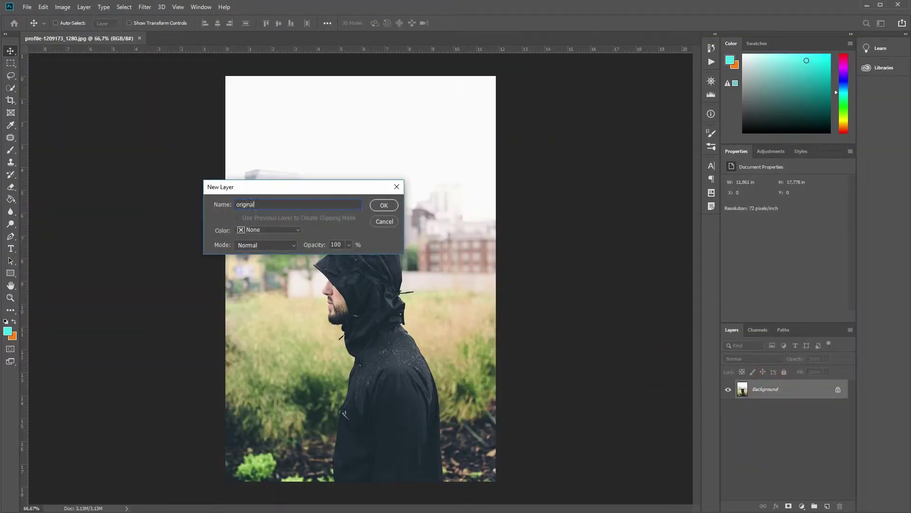
pyautogui.press('Return')
pyautogui.click(773, 391)
pyautogui.hotkey('ctrl', 'j')
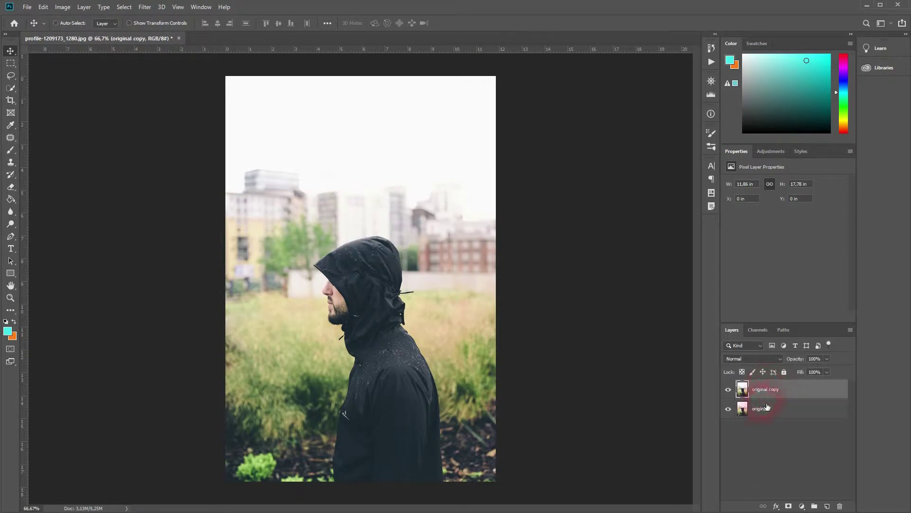
# Switch to Firefox and look through the Mr. Robot poster references, the Mr. Robot font page and the Pixabay source photo
pyautogui.hotkey('alt', 'Tab')
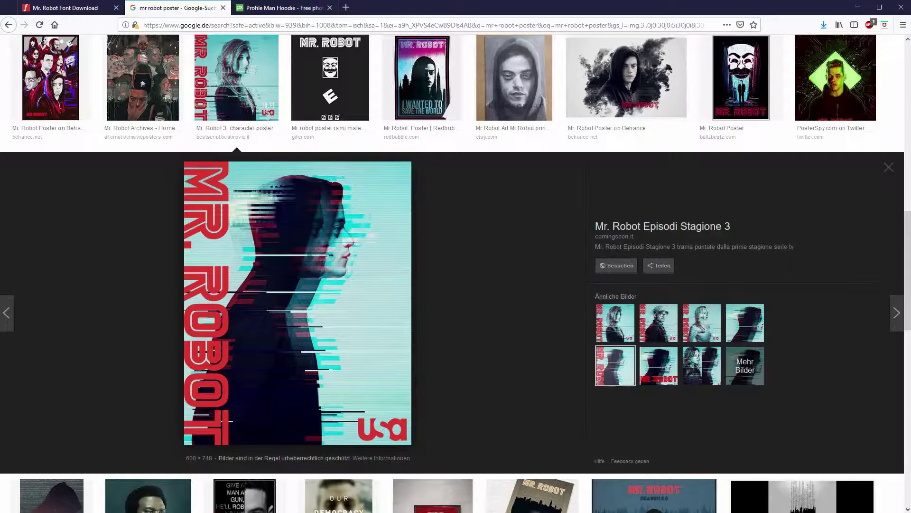
pyautogui.click(625, 327)
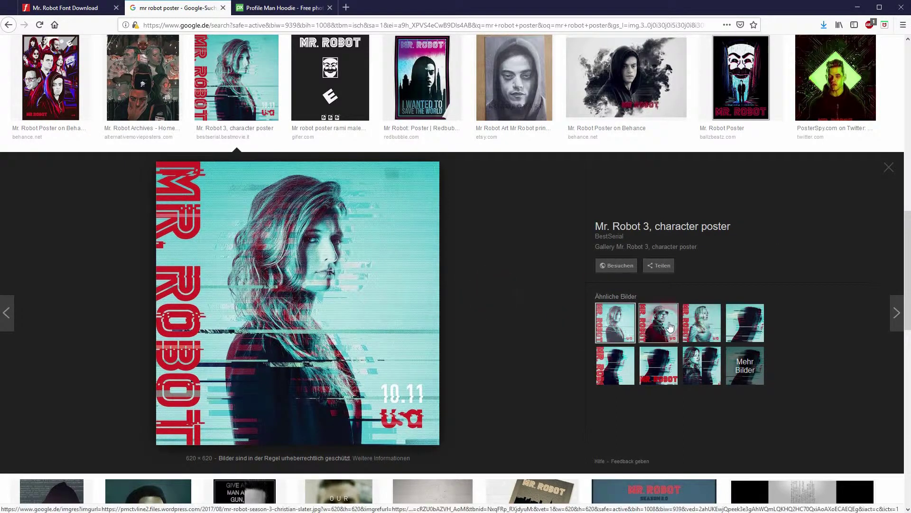
pyautogui.click(669, 327)
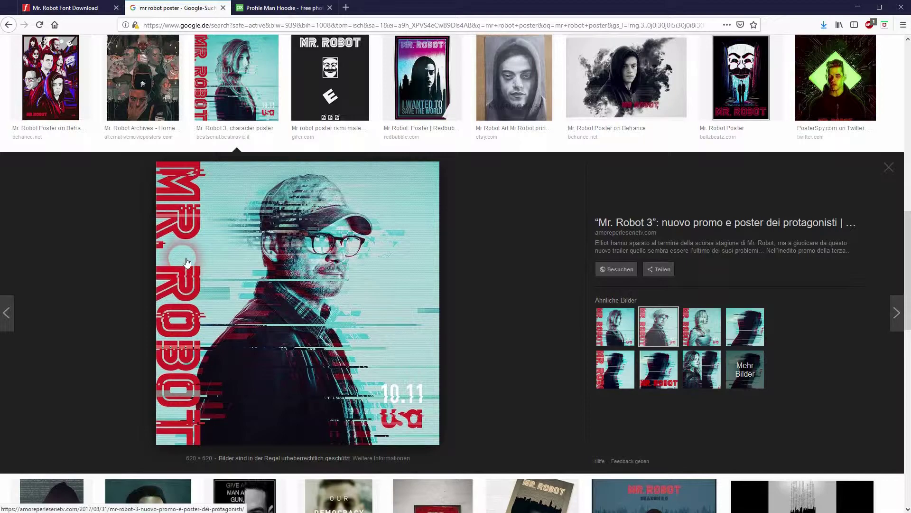
pyautogui.click(75, 11)
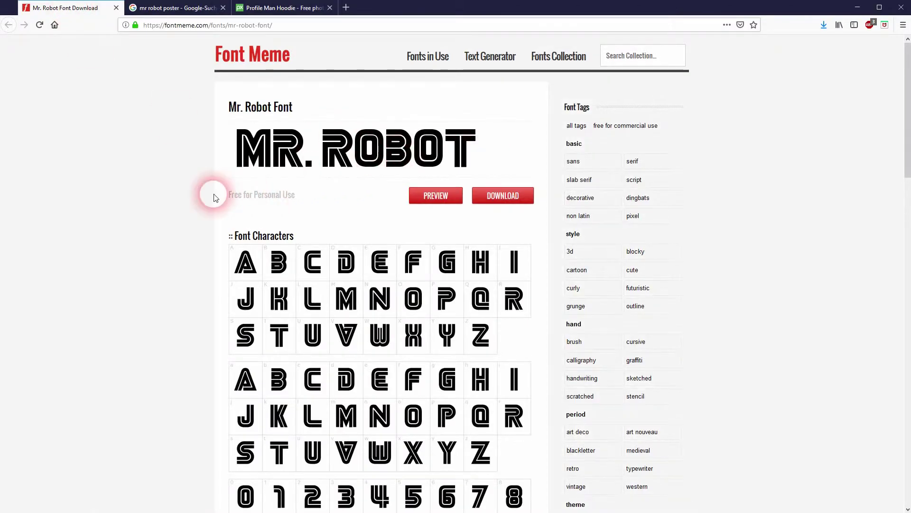
pyautogui.click(285, 25)
pyautogui.click(282, 13)
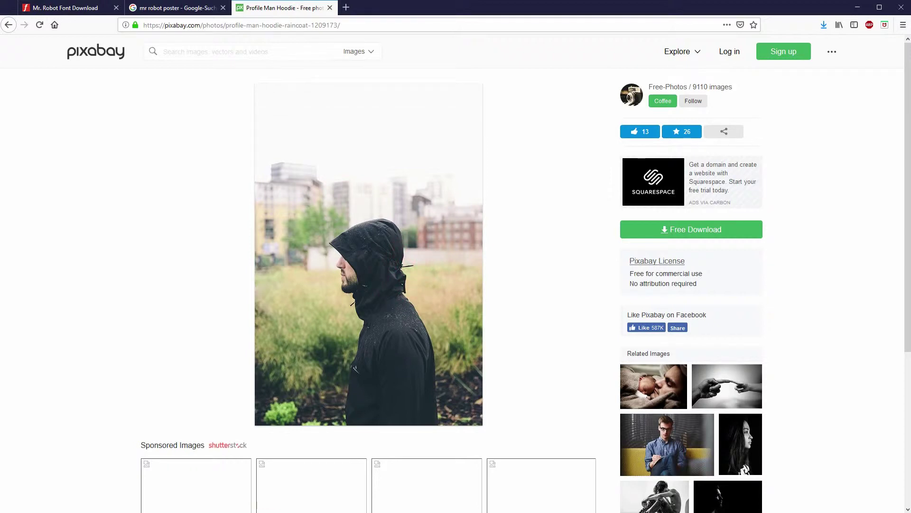
pyautogui.click(629, 348)
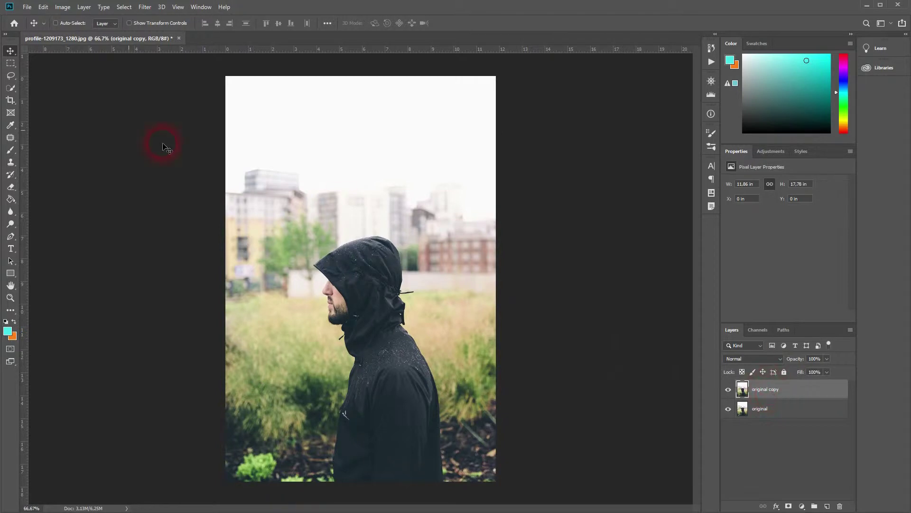
# Select the hooded man on the original copy layer with Quick Selection, subtracting the stray ground area behind the jacket
pyautogui.click(12, 88)
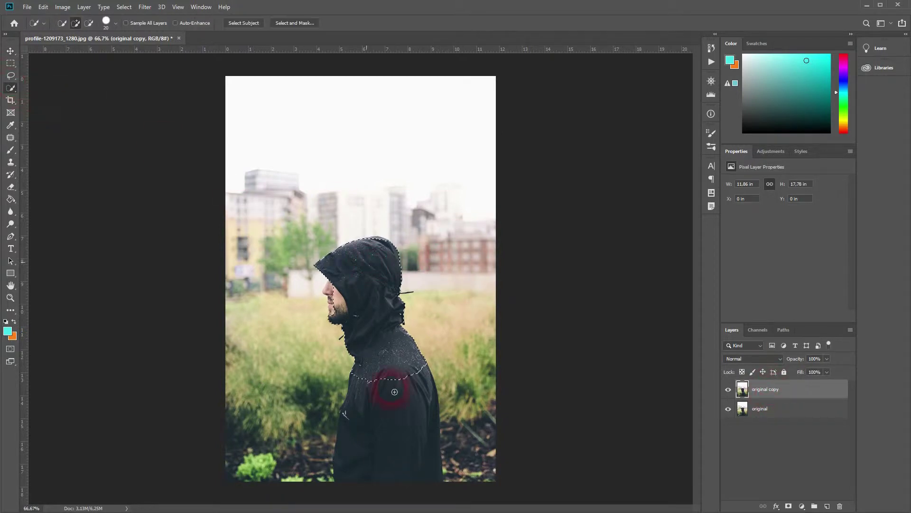
pyautogui.moveTo(395, 392); pyautogui.dragTo(401, 447)
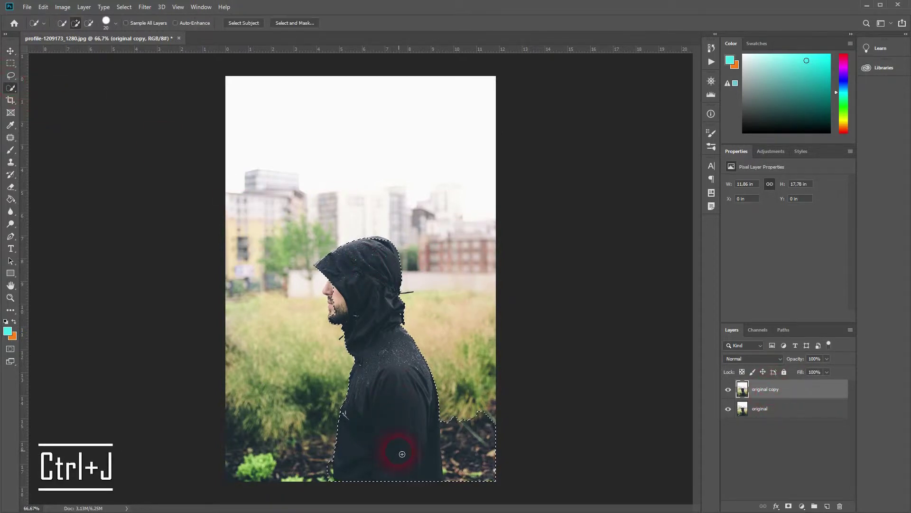
pyautogui.scroll(1, 471, 411)
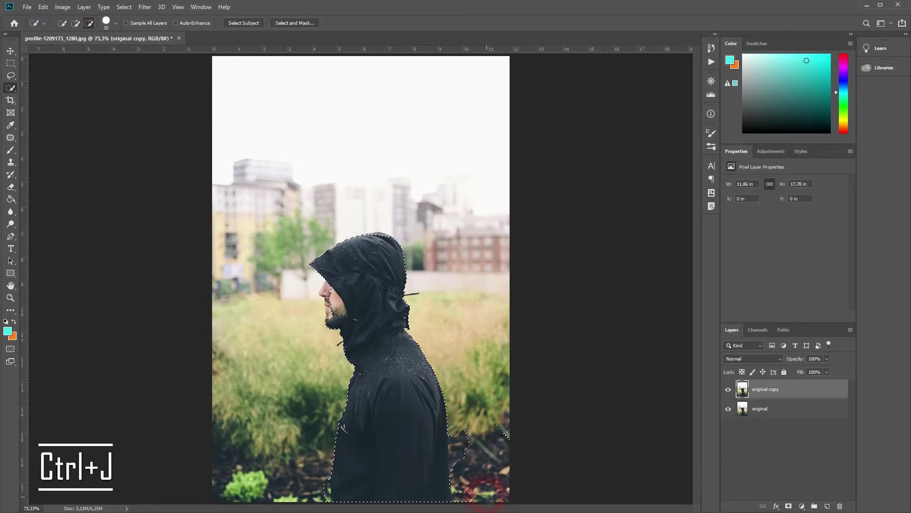
pyautogui.scroll(5, 490, 446)
pyautogui.moveTo(457, 478); pyautogui.dragTo(466, 366)
pyautogui.moveTo(462, 403); pyautogui.dragTo(462, 437)
# Refine the selection around the man's face and hood, and add it as a layer mask on the original copy layer
pyautogui.moveTo(317, 236); pyautogui.dragTo(378, 392)
pyautogui.moveTo(314, 290)
pyautogui.mouseDown()
pyautogui.moveTo(304, 243)
pyautogui.moveTo(295, 245)
pyautogui.mouseUp()
pyautogui.click(381, 158)
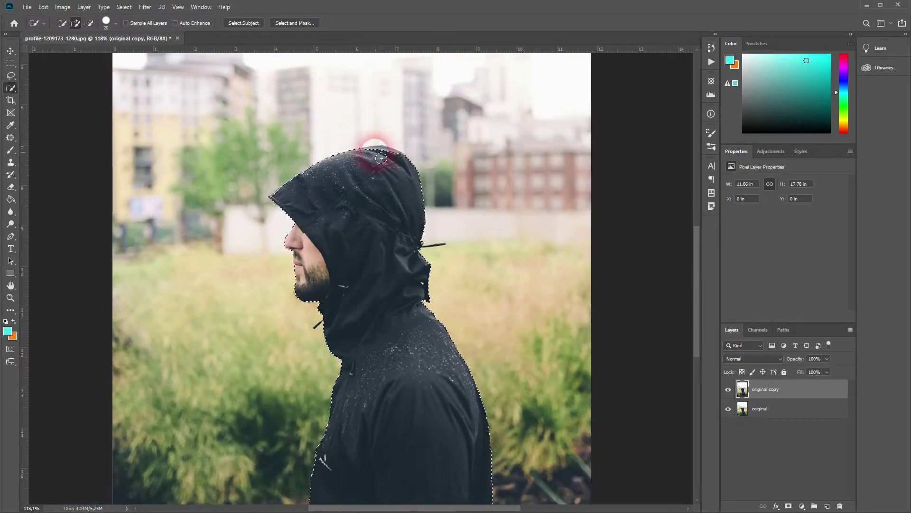
pyautogui.moveTo(381, 158)
pyautogui.mouseDown()
pyautogui.moveTo(438, 290)
pyautogui.moveTo(415, 363)
pyautogui.mouseUp()
pyautogui.click(789, 506)
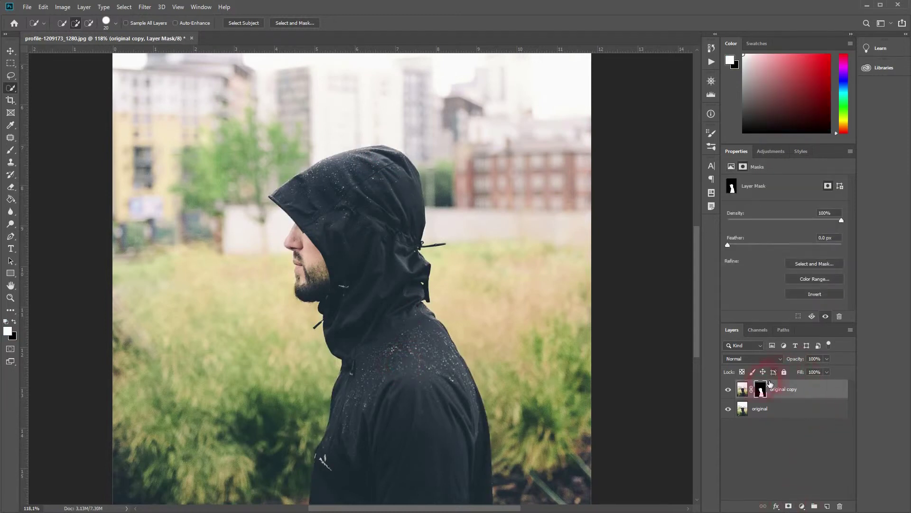
# Refine the mask in Select and Mask with a 3 px edge radius and brushed detection around the hood cords and jacket edge
pyautogui.click(805, 263)
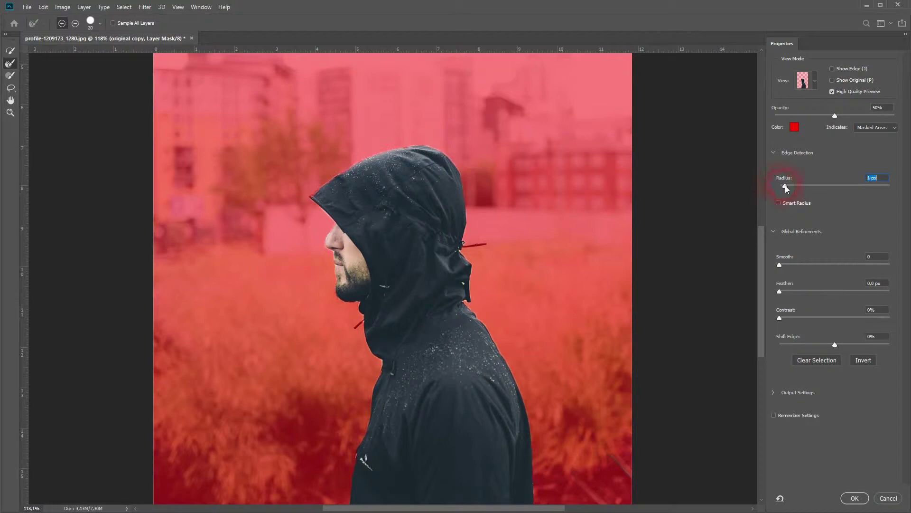
pyautogui.moveTo(785, 185); pyautogui.dragTo(798, 187)
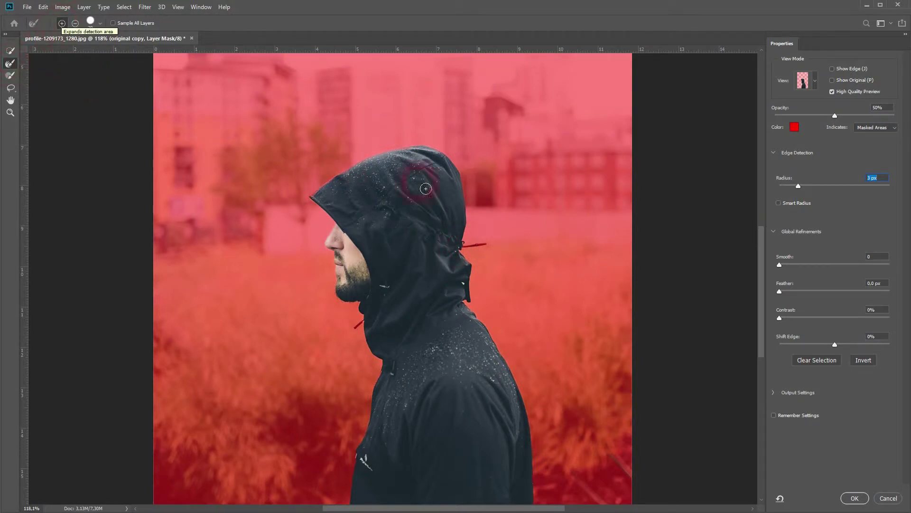
pyautogui.moveTo(470, 251); pyautogui.dragTo(484, 240)
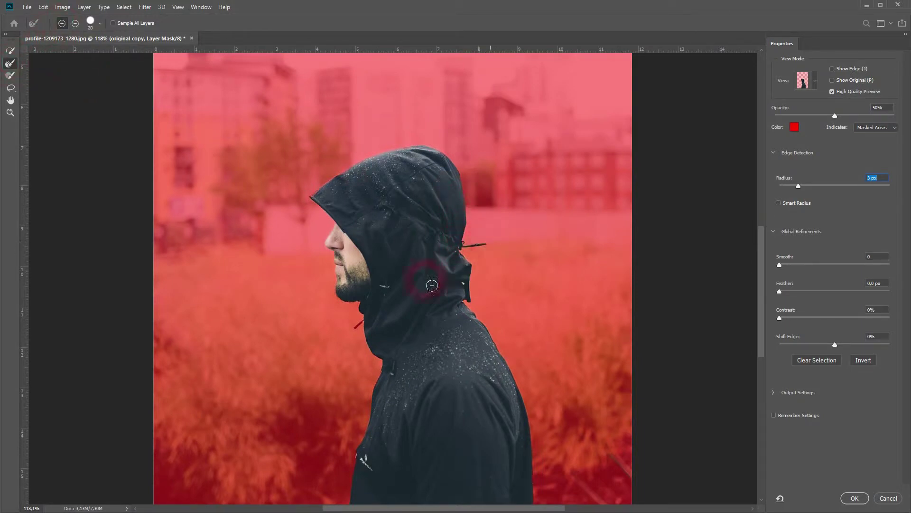
pyautogui.click(419, 363)
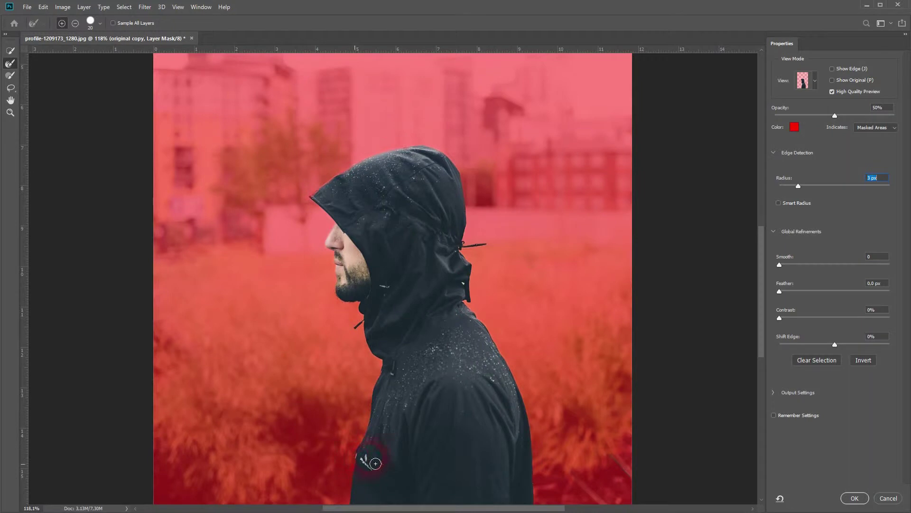
pyautogui.moveTo(442, 466)
pyautogui.mouseDown()
pyautogui.moveTo(432, 179)
pyautogui.moveTo(413, 407)
pyautogui.mouseUp()
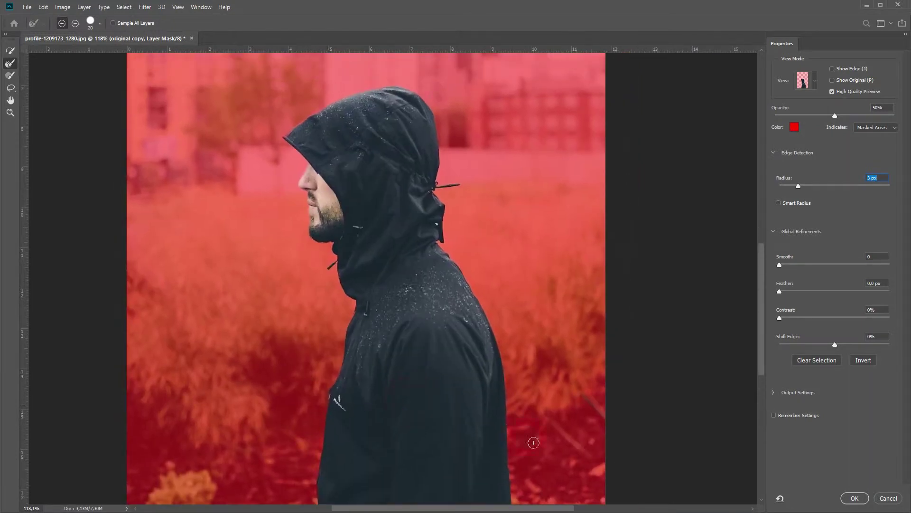
pyautogui.click(854, 498)
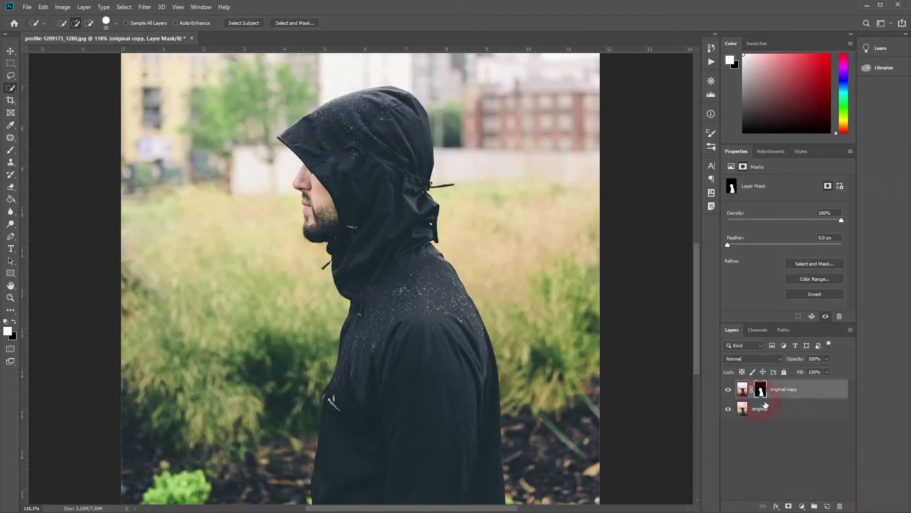
# Hide the original layer and brush the original copy mask in white and black to repair the jacket's front edge near the chest logo
pyautogui.click(728, 411)
pyautogui.scroll(12, 399, 385)
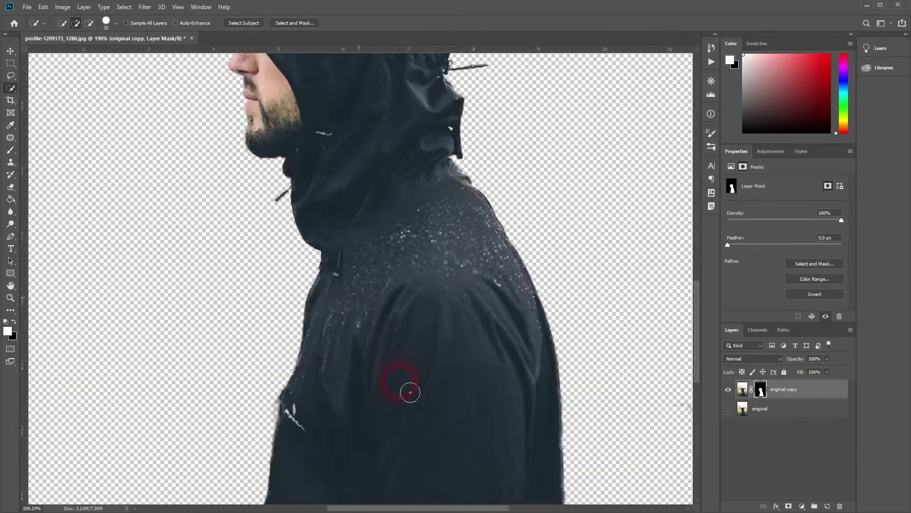
pyautogui.moveTo(243, 420); pyautogui.dragTo(392, 266)
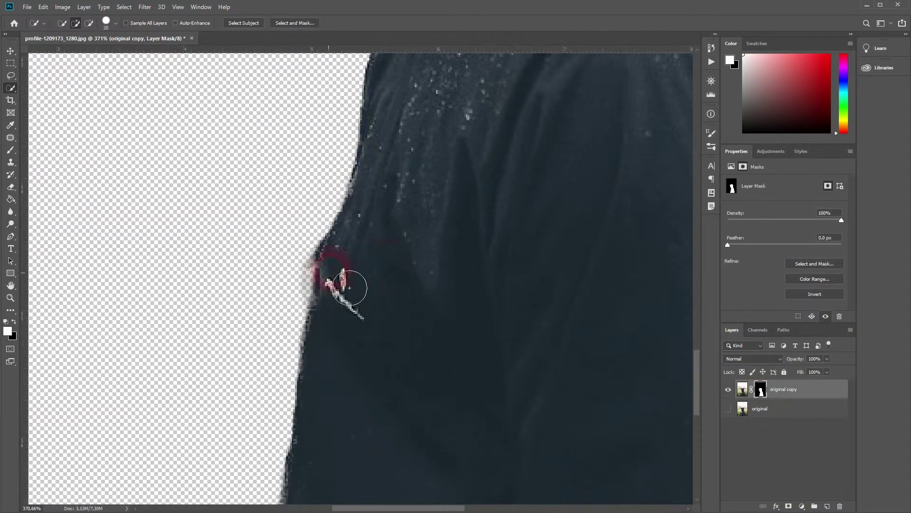
pyautogui.click(10, 152)
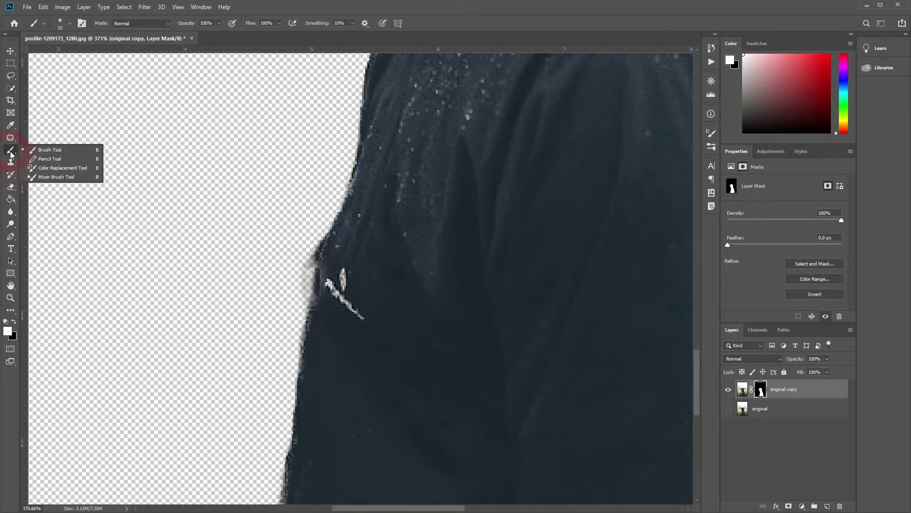
pyautogui.click(51, 150)
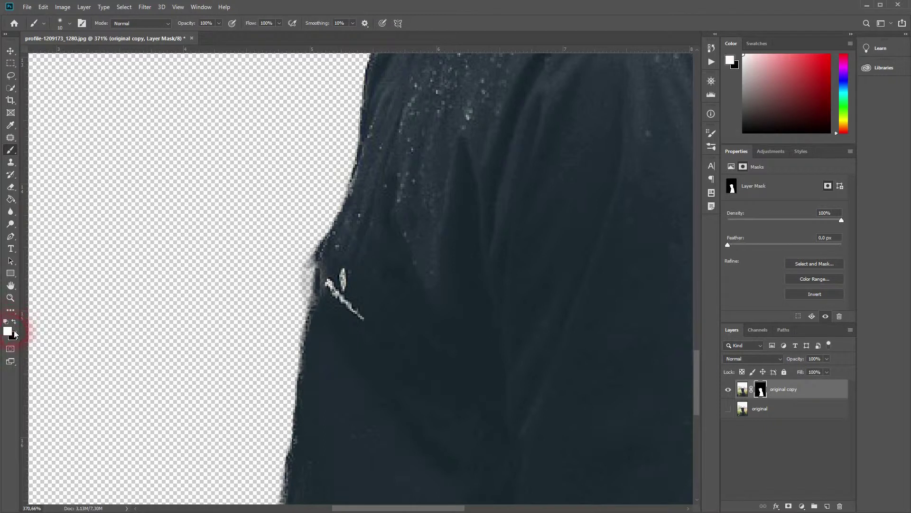
pyautogui.moveTo(331, 276)
pyautogui.mouseDown()
pyautogui.moveTo(303, 376)
pyautogui.moveTo(314, 295)
pyautogui.moveTo(332, 252)
pyautogui.moveTo(309, 299)
pyautogui.moveTo(326, 263)
pyautogui.moveTo(315, 295)
pyautogui.moveTo(320, 324)
pyautogui.moveTo(306, 328)
pyautogui.mouseUp()
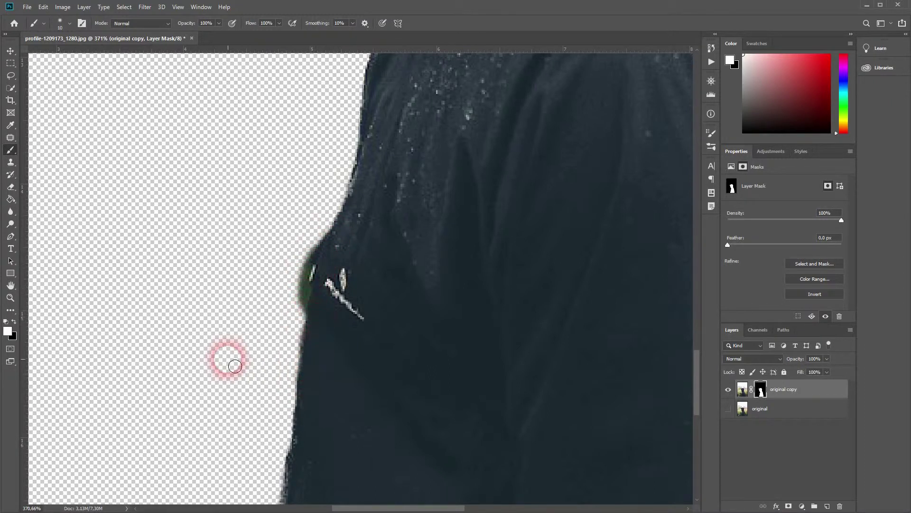
pyautogui.press('x')
pyautogui.moveTo(304, 251); pyautogui.dragTo(304, 288)
pyautogui.press('x')
pyautogui.moveTo(294, 450); pyautogui.dragTo(333, 247)
pyautogui.moveTo(332, 299); pyautogui.dragTo(317, 422)
pyautogui.press('x')
pyautogui.moveTo(309, 456); pyautogui.dragTo(308, 398)
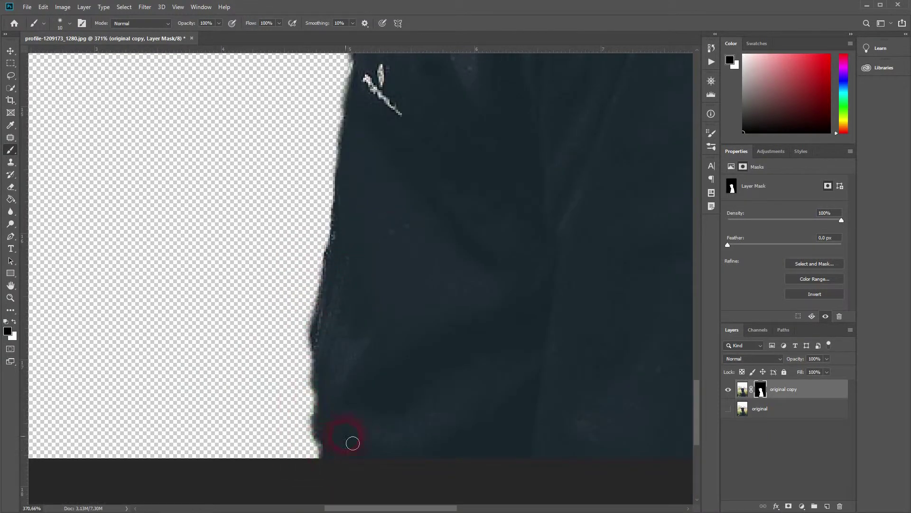
# Continue brushing the layer mask to clean up the cutout along the lower part of the jacket
pyautogui.press('x')
pyautogui.moveTo(353, 118); pyautogui.dragTo(368, 354)
pyautogui.moveTo(323, 95); pyautogui.dragTo(285, 379)
pyautogui.moveTo(269, 295)
pyautogui.mouseDown()
pyautogui.moveTo(390, 235)
pyautogui.moveTo(616, 291)
pyautogui.mouseUp()
pyautogui.moveTo(616, 291)
pyautogui.mouseDown()
pyautogui.moveTo(309, 191)
pyautogui.moveTo(334, 266)
pyautogui.mouseUp()
pyautogui.moveTo(354, 435)
pyautogui.mouseDown()
pyautogui.moveTo(350, 191)
pyautogui.moveTo(349, 261)
pyautogui.mouseUp()
pyautogui.moveTo(81, 294); pyautogui.dragTo(52, 191)
pyautogui.moveTo(314, 262); pyautogui.dragTo(359, 288)
pyautogui.press('x')
# Clean up the mask at the jacket's lower back corner and paint out the faint diagonal remnant behind the man
pyautogui.hscroll(6, 360, 287)
pyautogui.scroll(-10, 360, 287)
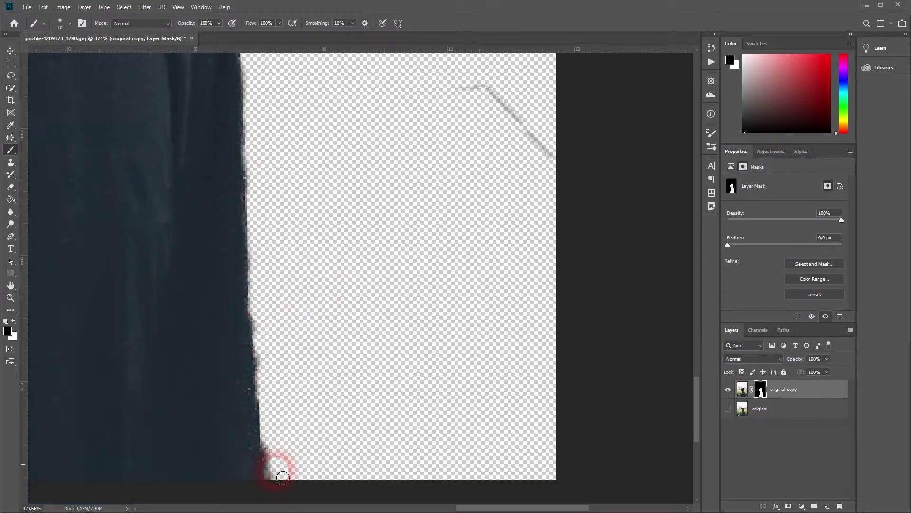
pyautogui.moveTo(283, 477); pyautogui.dragTo(282, 492)
pyautogui.press('x')
pyautogui.moveTo(262, 458); pyautogui.dragTo(258, 442)
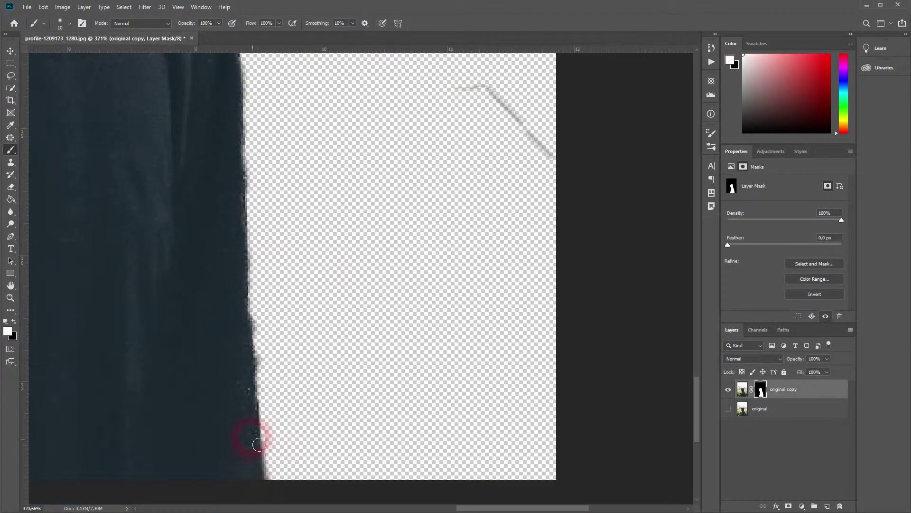
pyautogui.press('x')
pyautogui.moveTo(458, 121); pyautogui.dragTo(433, 374)
pyautogui.hotkey('ctrl', '0')
pyautogui.hotkey('ctrl', '0')
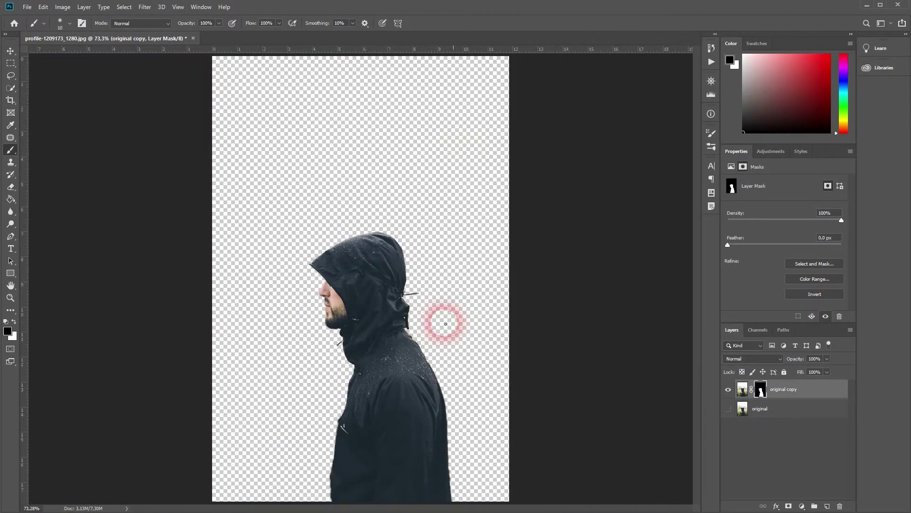
# Duplicate the masked original copy layer and add a new empty layer directly above the original layer
pyautogui.hotkey('ctrl', 'j')
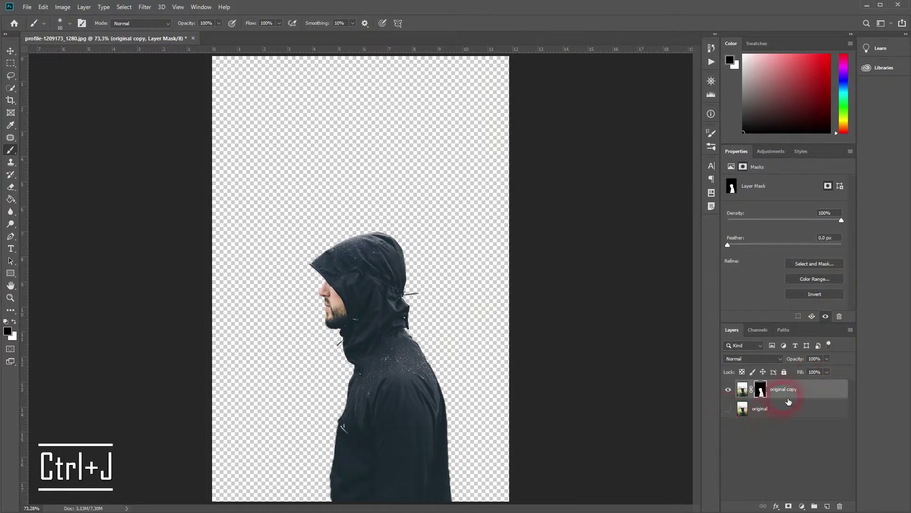
pyautogui.hotkey('ctrl', 'j')
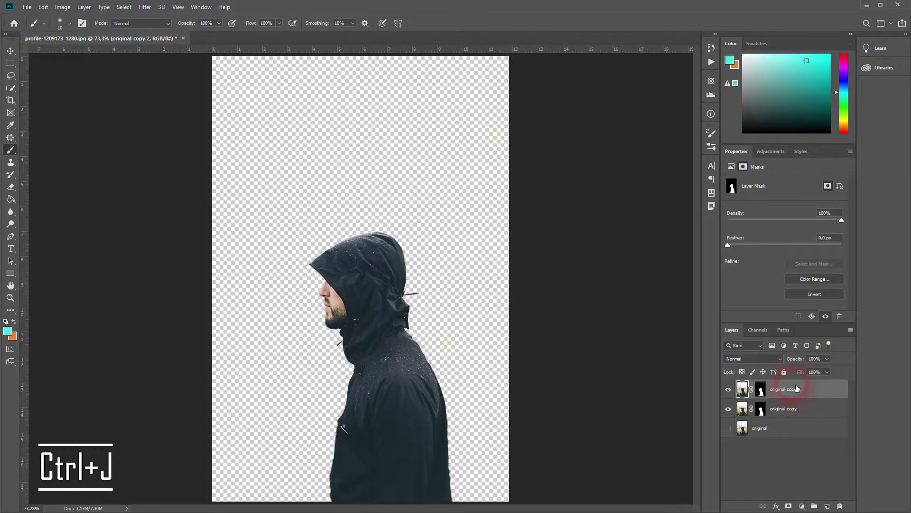
pyautogui.click(789, 421)
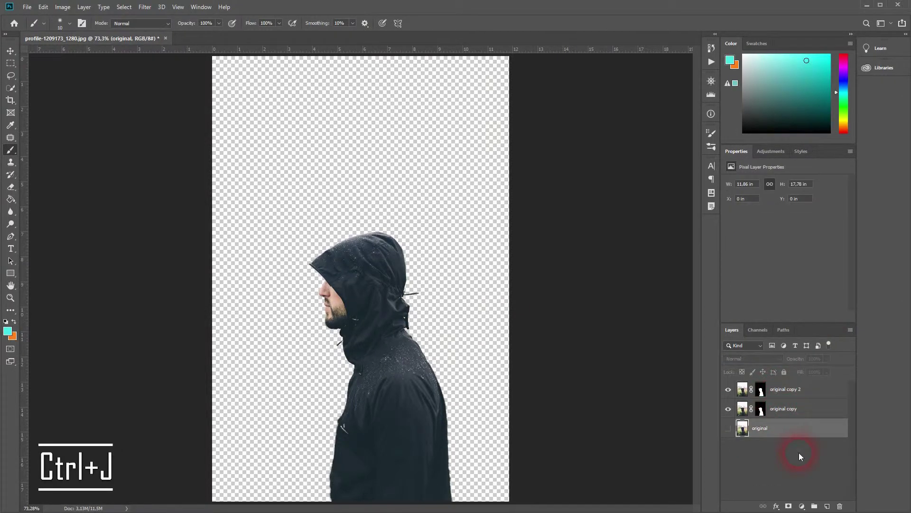
pyautogui.click(827, 506)
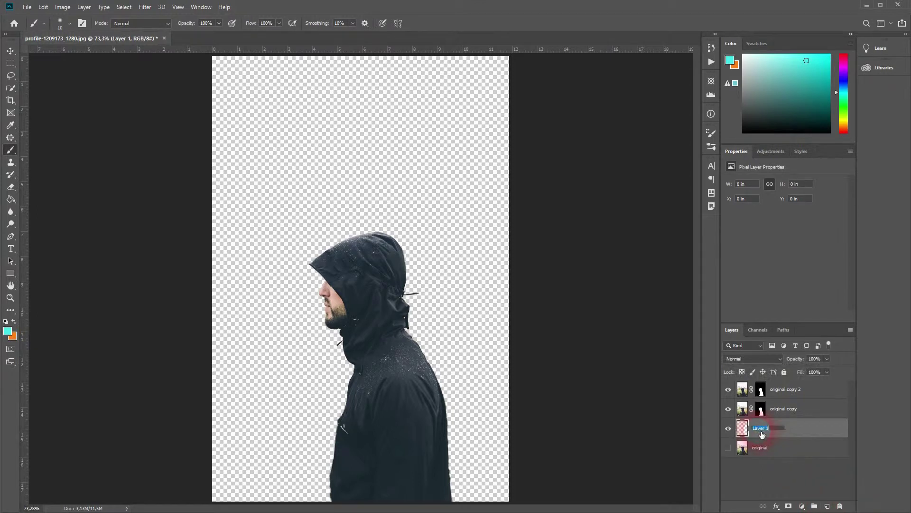
# Rename the new empty layer as bg and fill it with white using the default colours
pyautogui.write('bg')
pyautogui.click(783, 429)
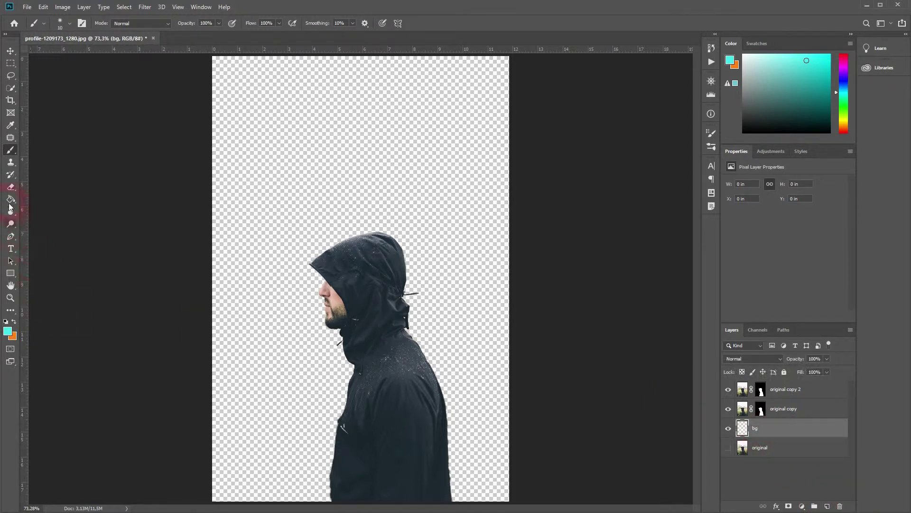
pyautogui.click(10, 199)
pyautogui.click(48, 206)
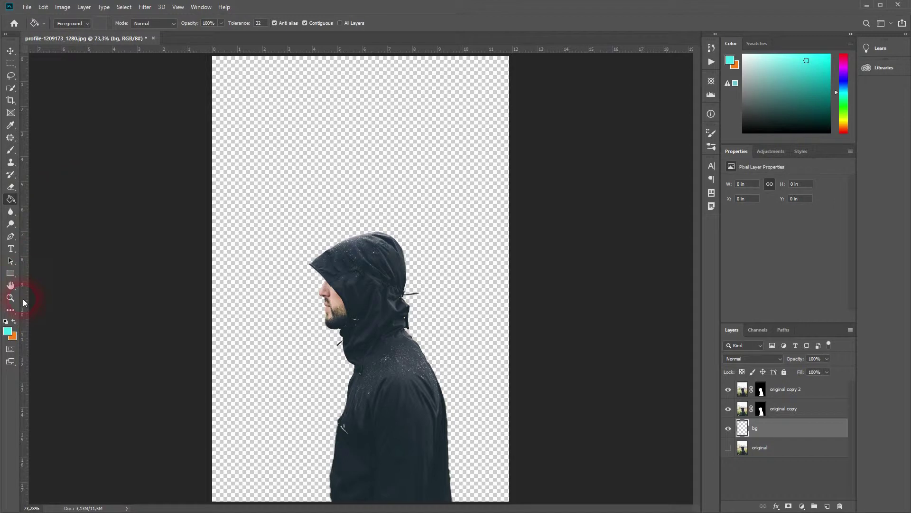
pyautogui.click(10, 323)
pyautogui.click(280, 326)
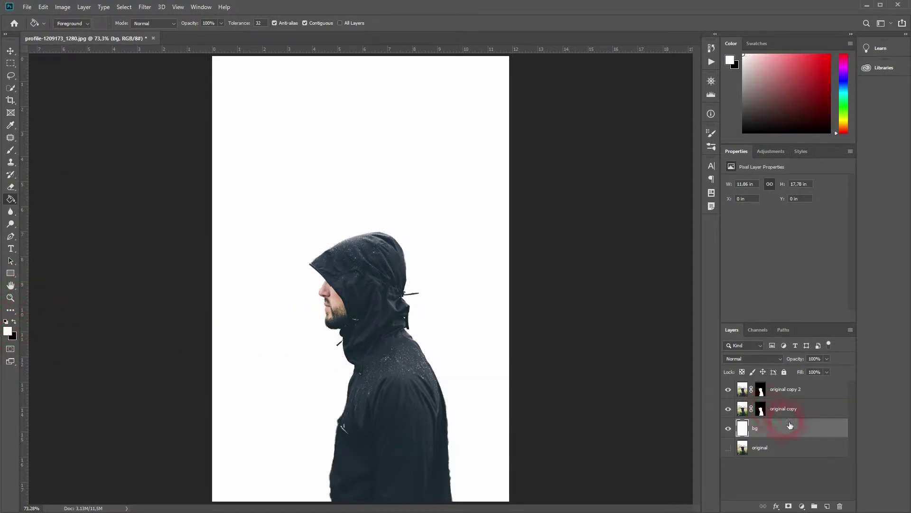
# Apply the layer mask of the original copy 2 layer
pyautogui.click(787, 399)
pyautogui.click(764, 394)
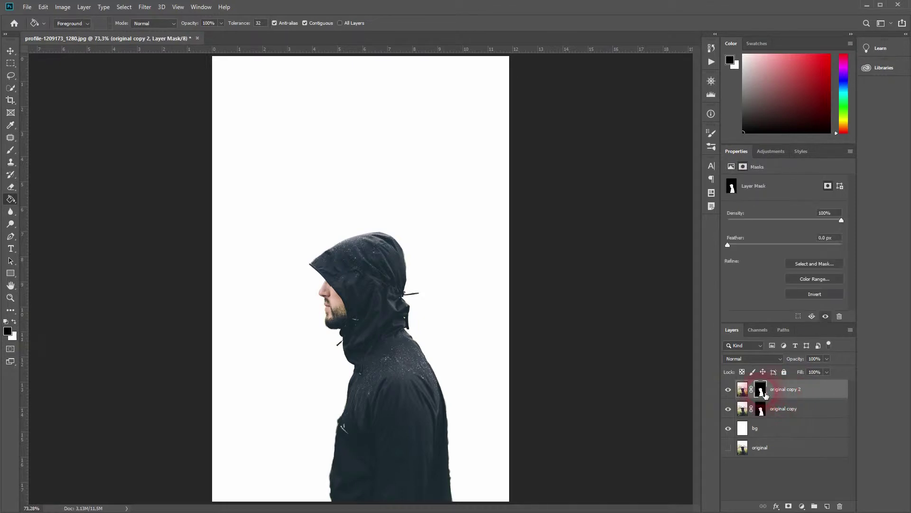
pyautogui.rightClick(763, 394)
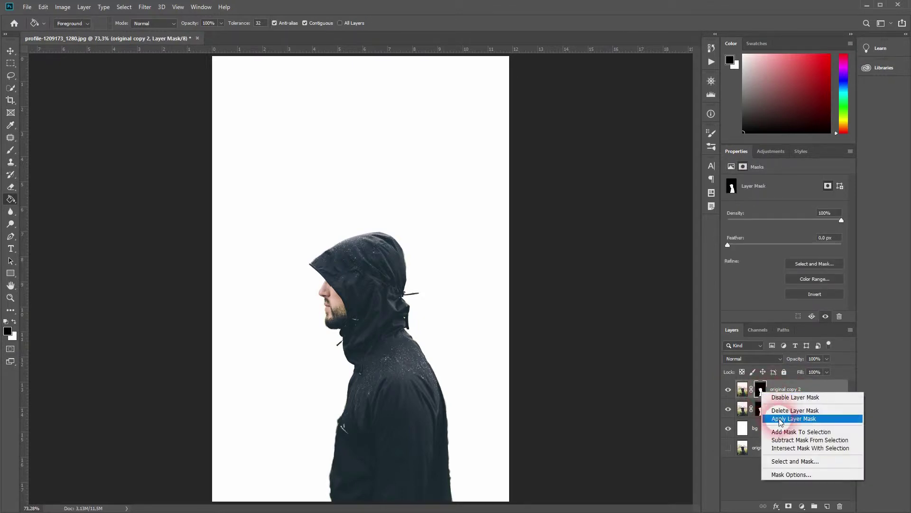
pyautogui.click(783, 418)
# Turn off the red channel in original copy 2's blending options and shift the layer about 0.27 in to the right
pyautogui.rightClick(760, 394)
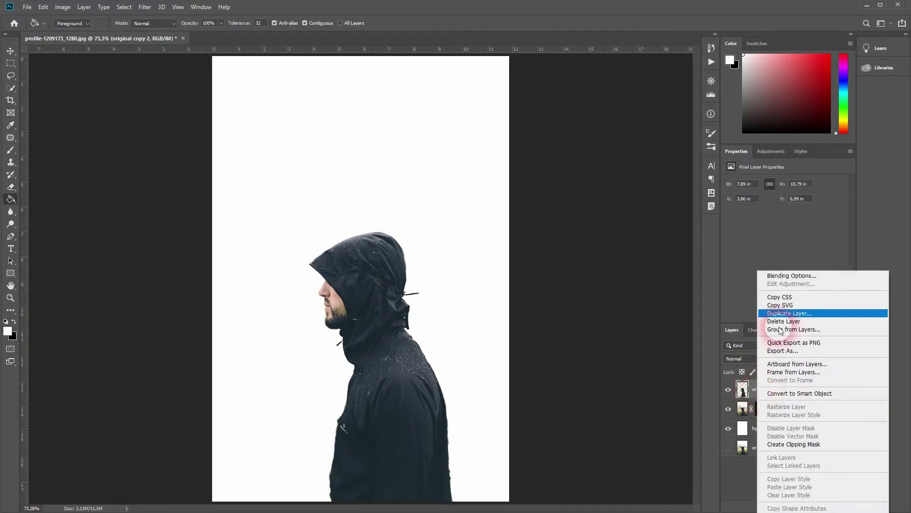
pyautogui.click(789, 276)
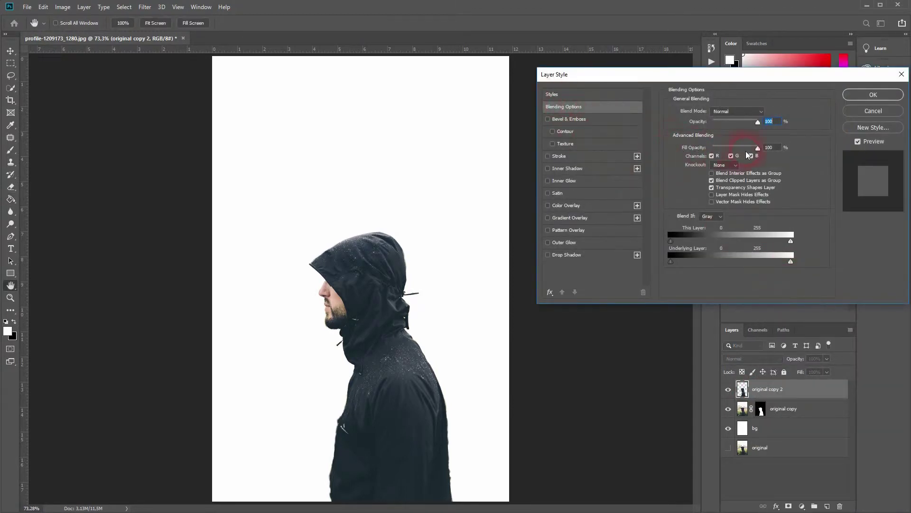
pyautogui.click(711, 156)
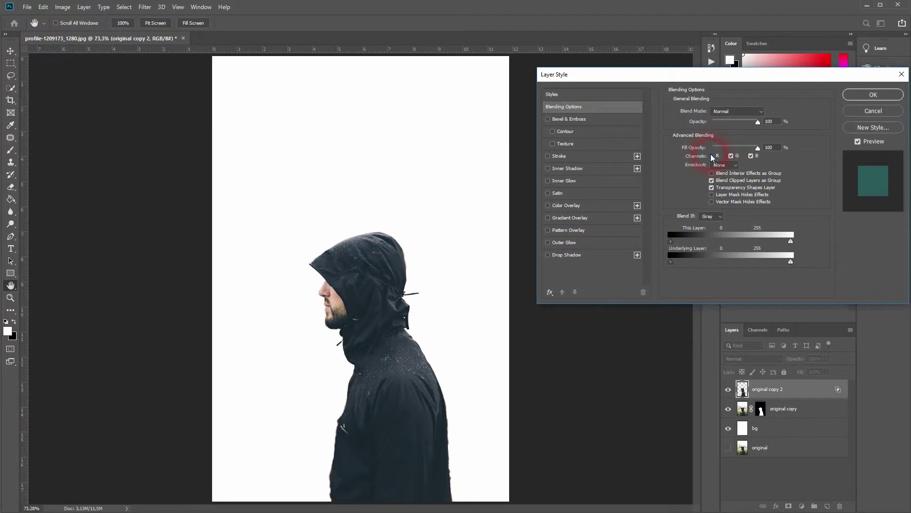
pyautogui.click(873, 95)
pyautogui.press('g')
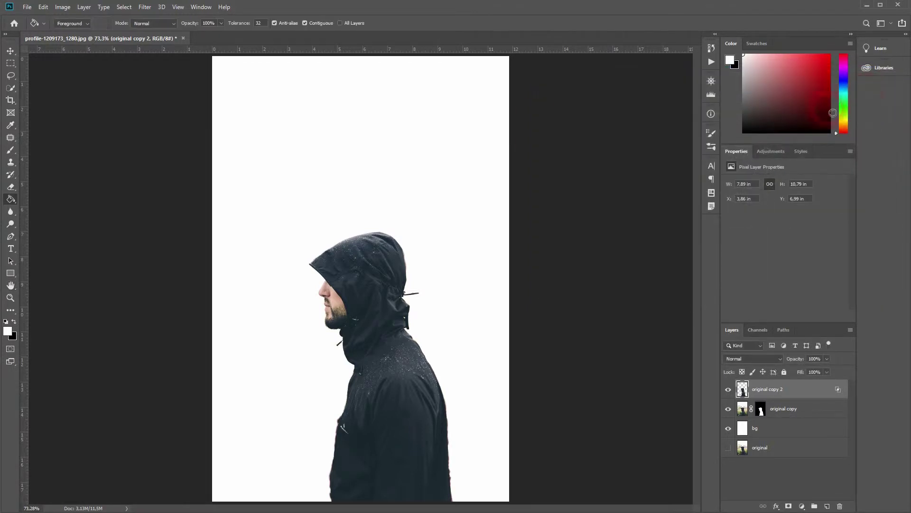
pyautogui.click(11, 51)
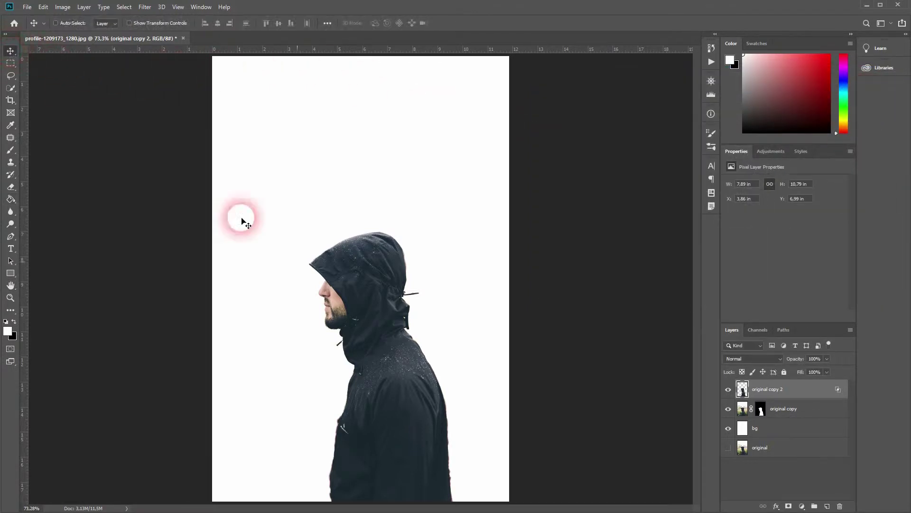
pyautogui.moveTo(407, 372); pyautogui.dragTo(412, 372)
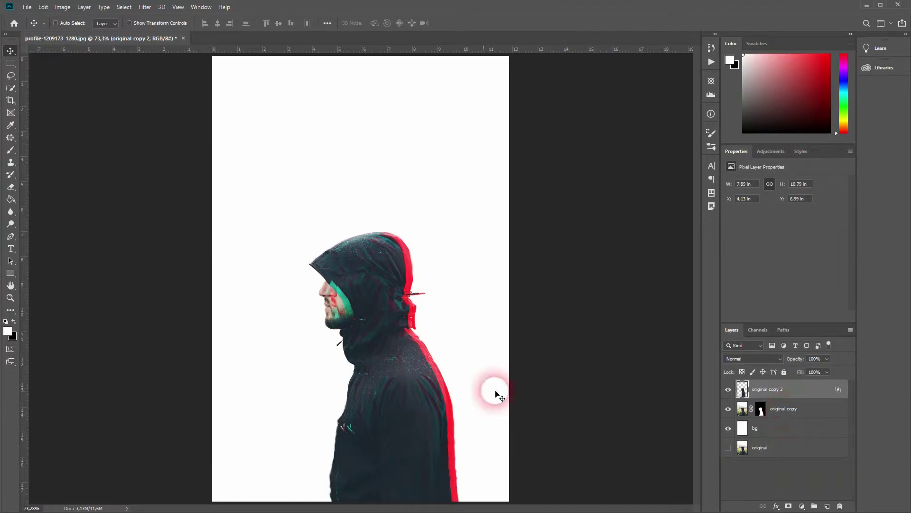
# Crop away the empty area above the hood, leaving the canvas about 11.33 in high
pyautogui.click(10, 99)
pyautogui.moveTo(362, 57); pyautogui.dragTo(368, 140)
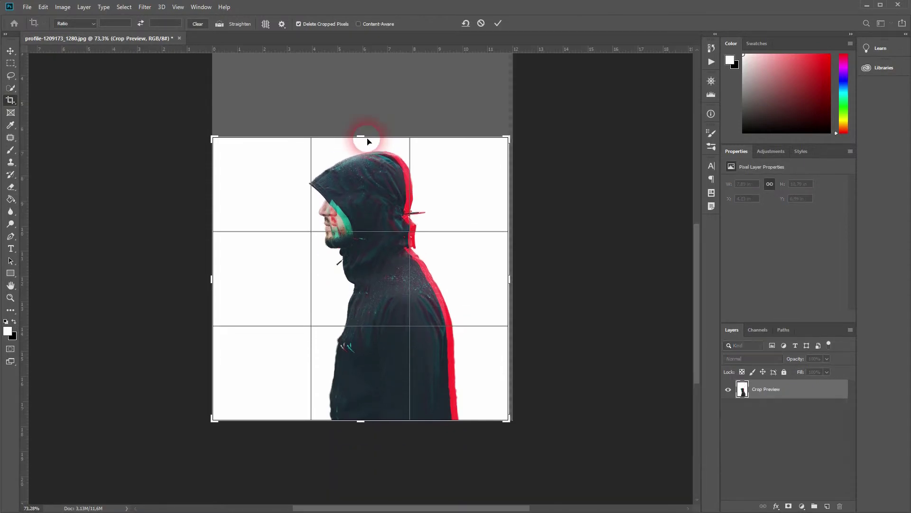
pyautogui.click(514, 290)
pyautogui.press('Return')
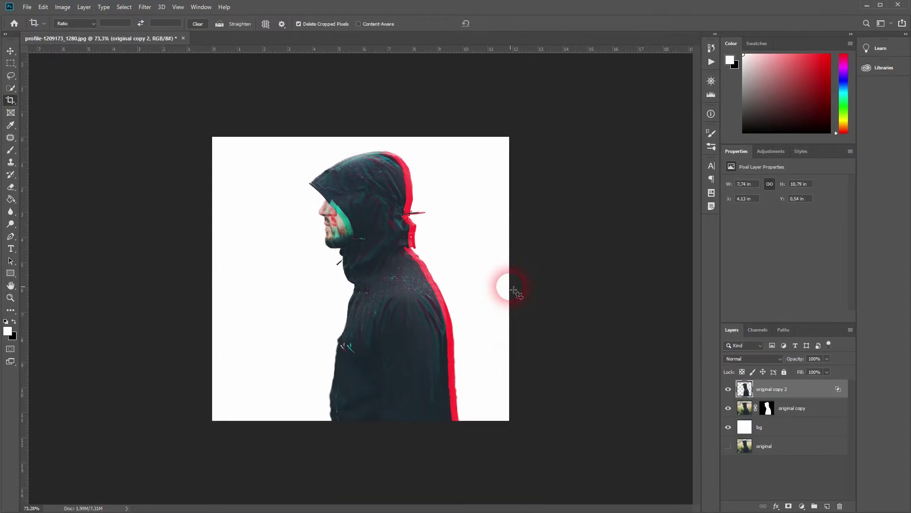
pyautogui.click(600, 297)
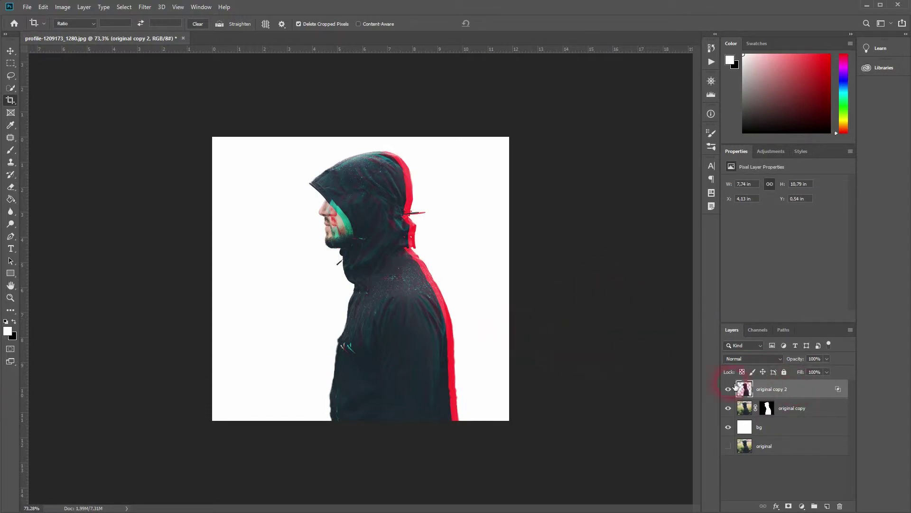
# Select a strip about 5.9 by 0.24 in across the eyes on original copy 2 and shift it slightly right
pyautogui.click(773, 388)
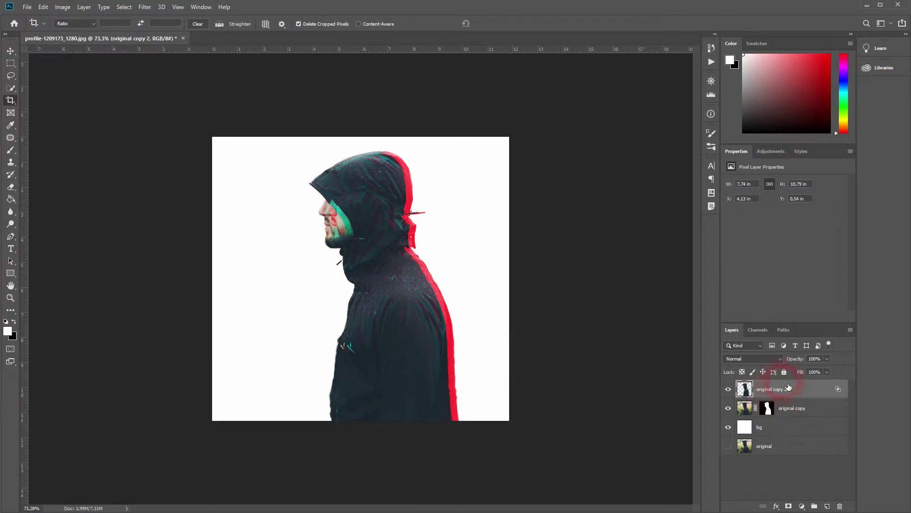
pyautogui.click(368, 173)
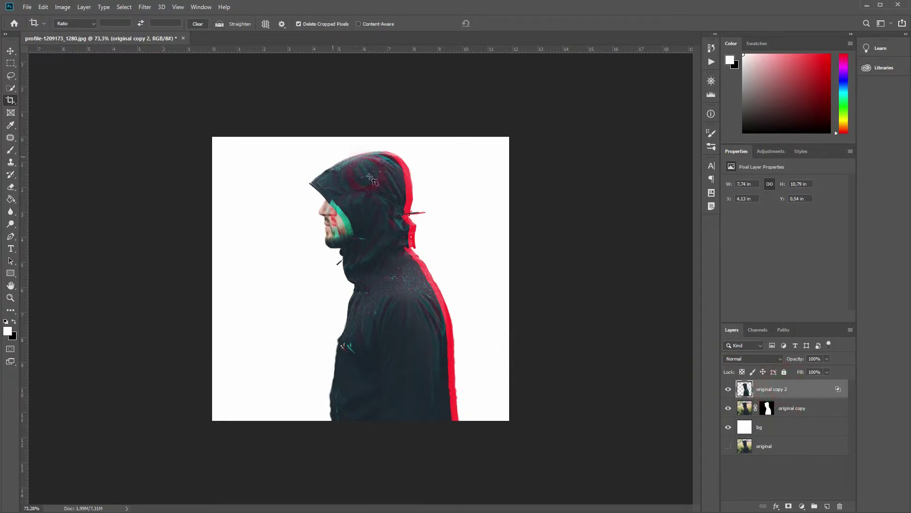
pyautogui.click(10, 64)
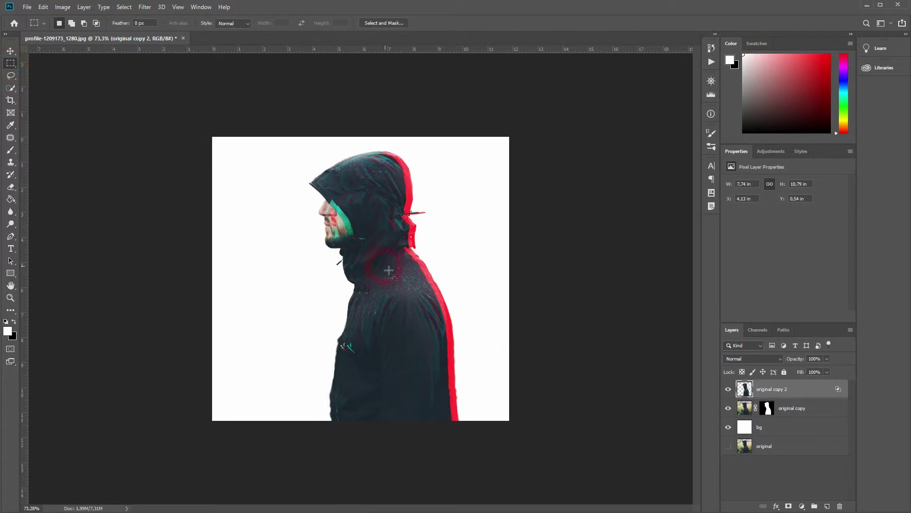
pyautogui.click(301, 206)
pyautogui.moveTo(303, 206); pyautogui.dragTo(450, 212)
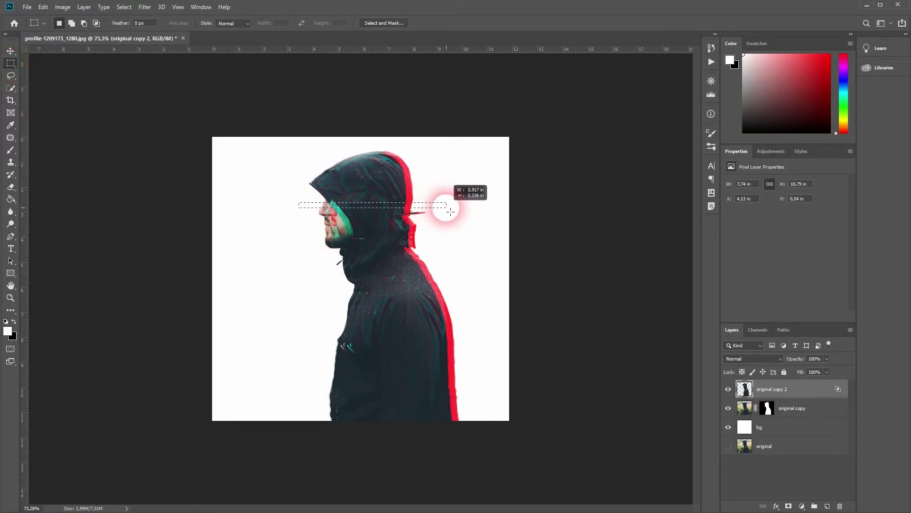
pyautogui.click(10, 51)
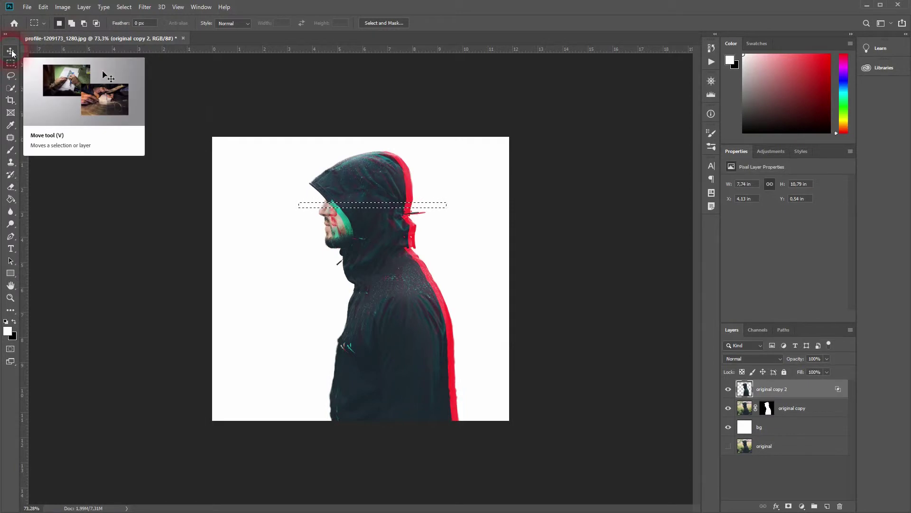
pyautogui.click(309, 215)
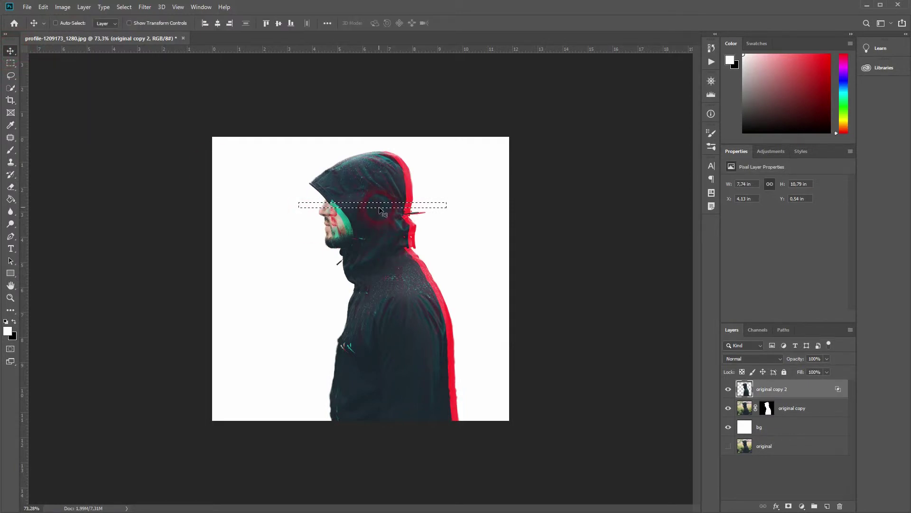
pyautogui.moveTo(380, 208); pyautogui.dragTo(392, 211)
pyautogui.click(460, 250)
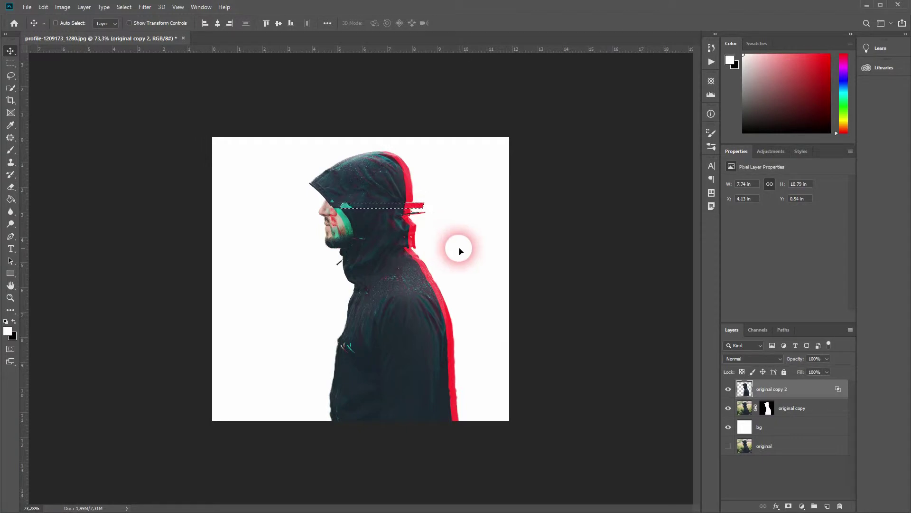
# Select a thin horizontal strip across the mouth on original copy 2 and shift it left past the face
pyautogui.press('m')
pyautogui.moveTo(298, 229); pyautogui.dragTo(440, 233)
pyautogui.press('v')
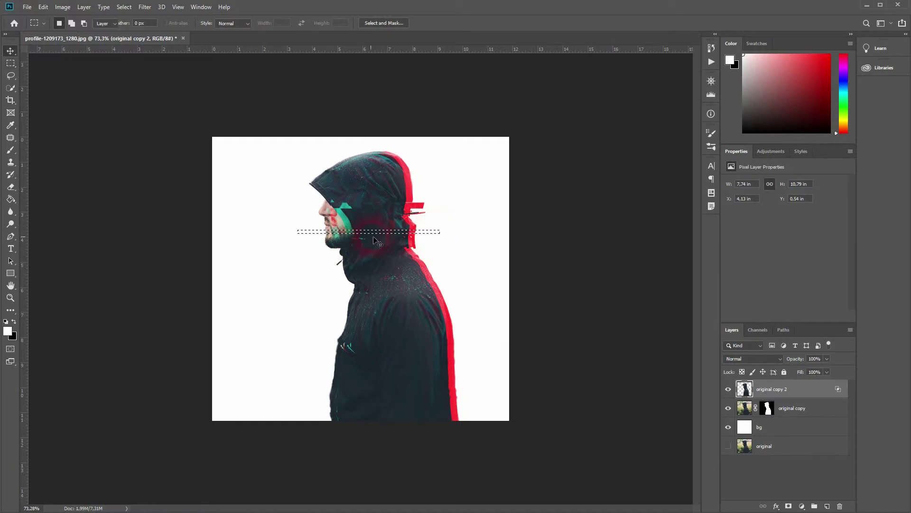
pyautogui.click(325, 234)
pyautogui.moveTo(324, 234); pyautogui.dragTo(305, 232)
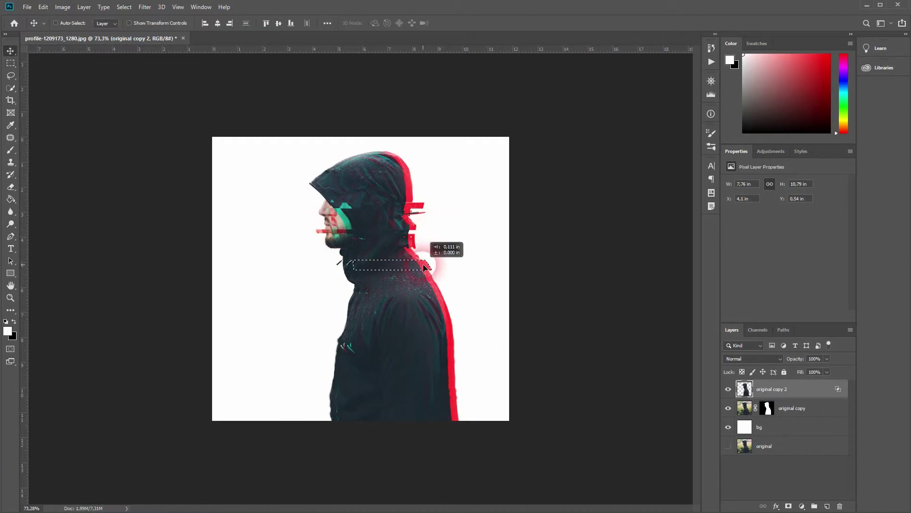
# Shift thin horizontal strips of original copy 2 outward at the collar, shoulder, chest and back of the jacket
pyautogui.moveTo(429, 260); pyautogui.dragTo(431, 260)
pyautogui.press('m')
pyautogui.press('v')
pyautogui.moveTo(336, 289); pyautogui.dragTo(441, 298)
pyautogui.press('m')
pyautogui.press('v')
pyautogui.moveTo(326, 314); pyautogui.dragTo(299, 326)
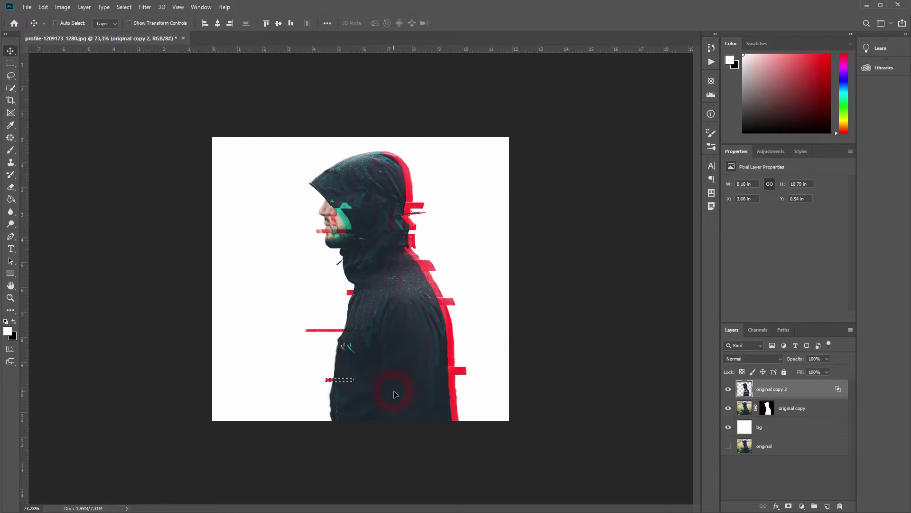
# Offset thin horizontal strips near the jacket's lower edge and narrow vertical strips at the top of the hood
pyautogui.moveTo(302, 404)
pyautogui.mouseDown()
pyautogui.moveTo(487, 408)
pyautogui.moveTo(475, 408)
pyautogui.mouseUp()
pyautogui.press('v')
pyautogui.press('m')
pyautogui.moveTo(355, 145)
pyautogui.mouseDown()
pyautogui.moveTo(361, 162)
pyautogui.moveTo(358, 152)
pyautogui.mouseUp()
pyautogui.press('v')
pyautogui.press('m')
pyautogui.moveTo(385, 143); pyautogui.dragTo(395, 182)
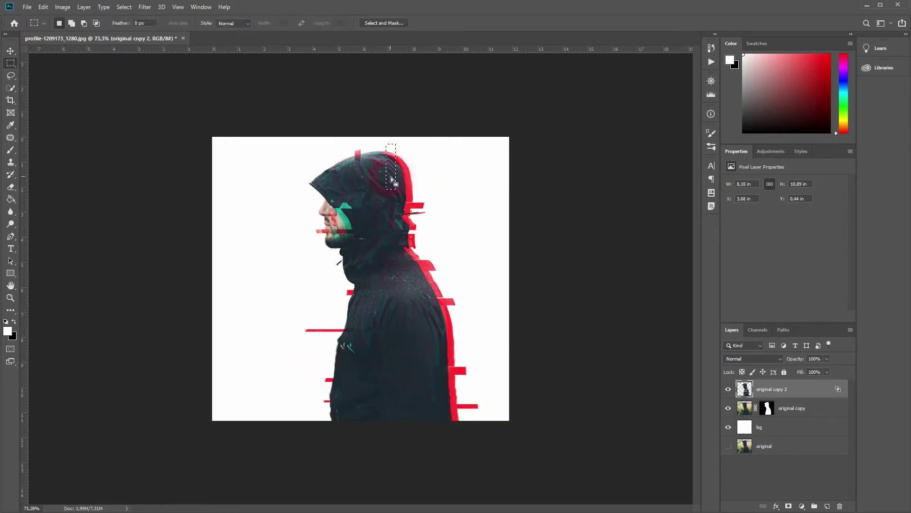
pyautogui.press('v')
# Offset more thin strips of original copy 2 at the hood brim, face, neck and middle of the back
pyautogui.moveTo(317, 208); pyautogui.dragTo(354, 203)
pyautogui.press('v')
pyautogui.moveTo(343, 205); pyautogui.dragTo(350, 204)
pyautogui.press('m')
pyautogui.press('v')
pyautogui.moveTo(335, 261); pyautogui.dragTo(422, 247)
pyautogui.press('m')
pyautogui.press('v')
pyautogui.moveTo(431, 335); pyautogui.dragTo(477, 340)
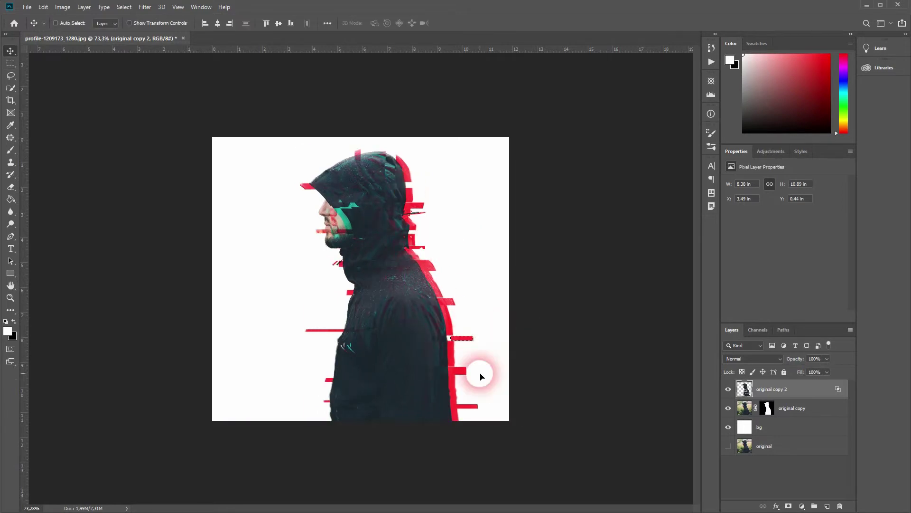
# Pull one thin strip right from the lower back and another left from the chest, offset a vertical jacket strip, and clear the selection
pyautogui.press('m')
pyautogui.press('v')
pyautogui.moveTo(288, 356); pyautogui.dragTo(491, 363)
pyautogui.moveTo(363, 318); pyautogui.dragTo(367, 390)
pyautogui.press('v')
pyautogui.moveTo(365, 355); pyautogui.dragTo(362, 346)
pyautogui.press('m')
pyautogui.moveTo(293, 309); pyautogui.dragTo(498, 310)
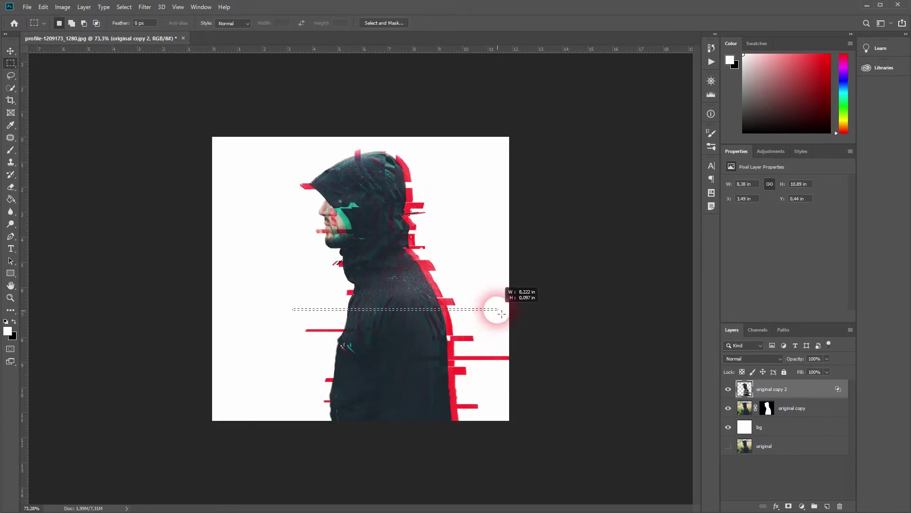
pyautogui.press('v')
pyautogui.moveTo(345, 311); pyautogui.dragTo(258, 311)
pyautogui.hotkey('ctrl', 'd')
pyautogui.click(802, 430)
pyautogui.click(802, 506)
pyautogui.click(819, 341)
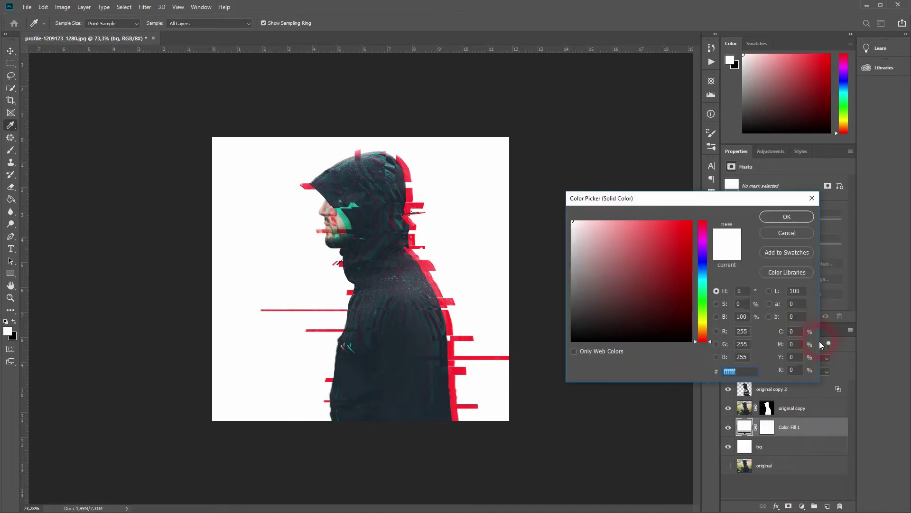
pyautogui.click(345, 218)
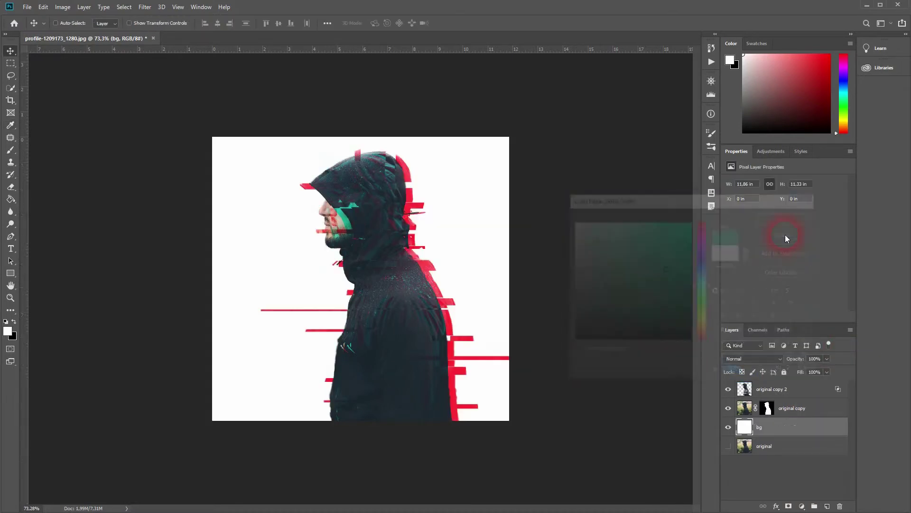
pyautogui.click(796, 329)
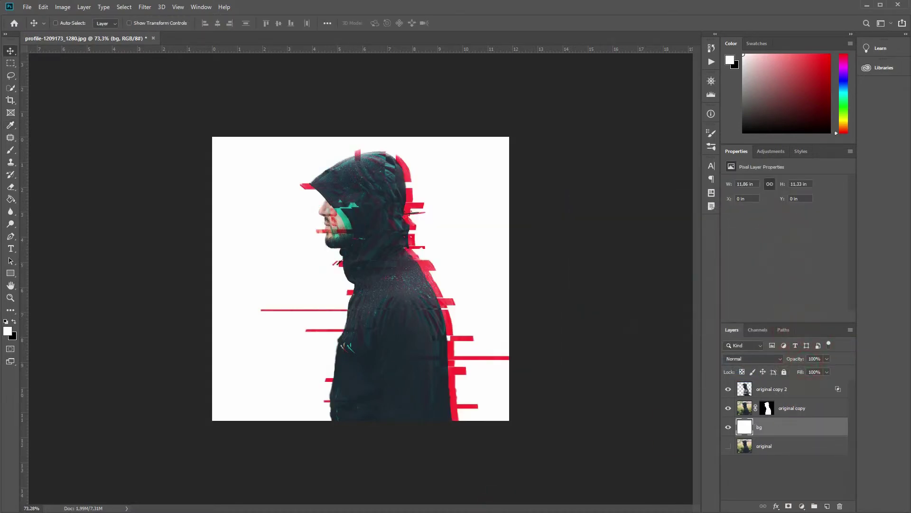
# Place the reference poster image 1 from the Downloads folder above the bg layer, moved about 3.6 in to the right at 100% scale
pyautogui.hotkey('alt', 'Tab')
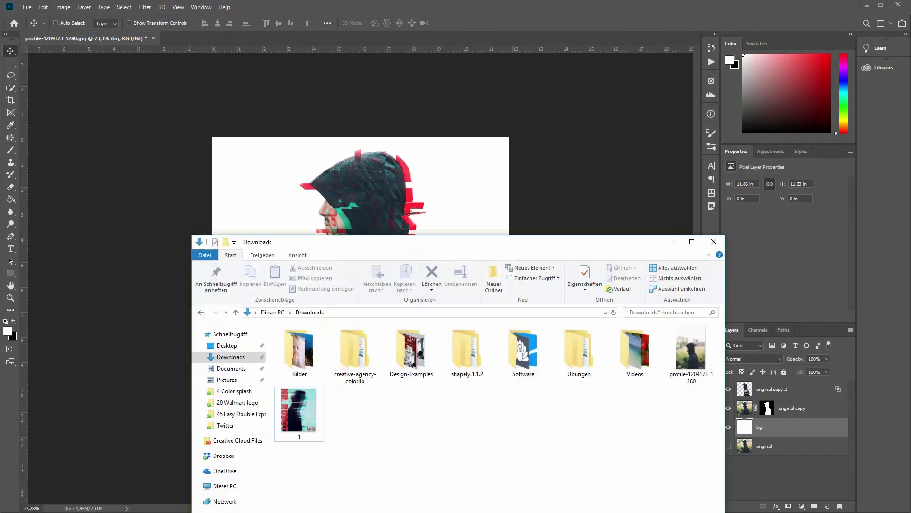
pyautogui.moveTo(303, 407); pyautogui.dragTo(485, 179)
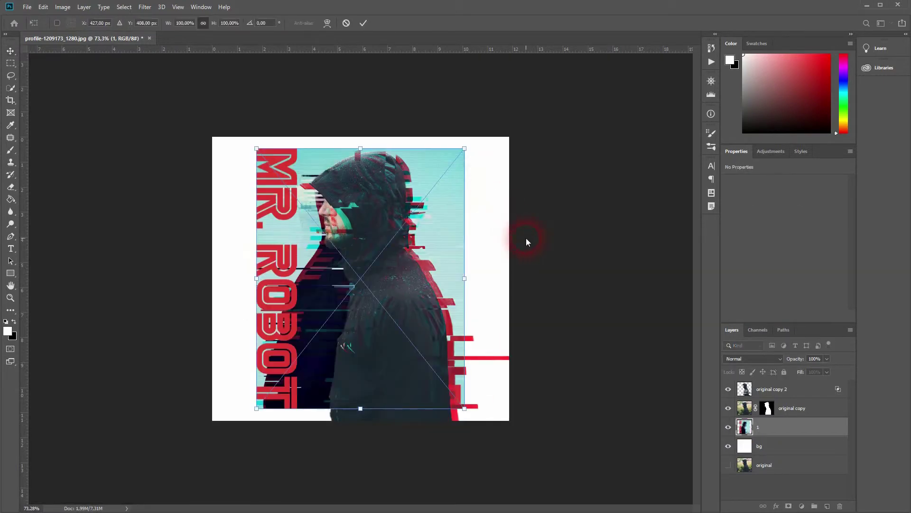
pyautogui.moveTo(436, 219); pyautogui.dragTo(526, 203)
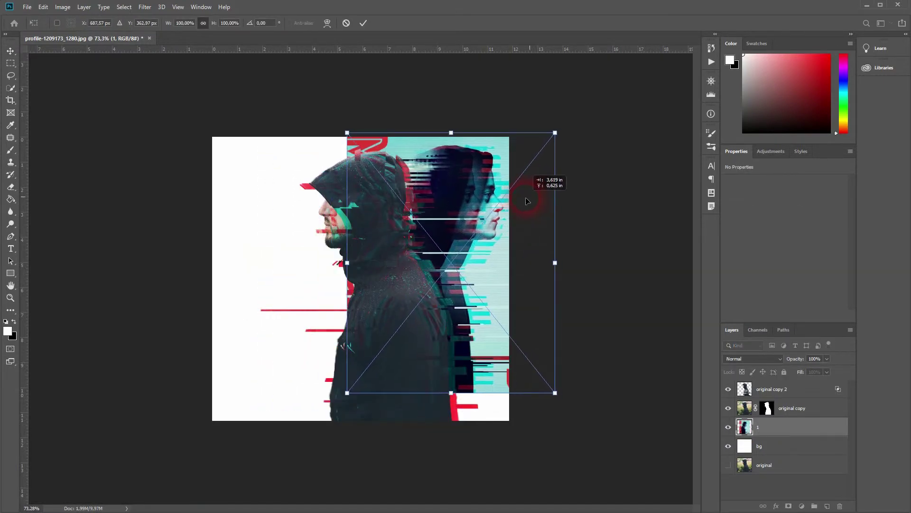
pyautogui.press('Return')
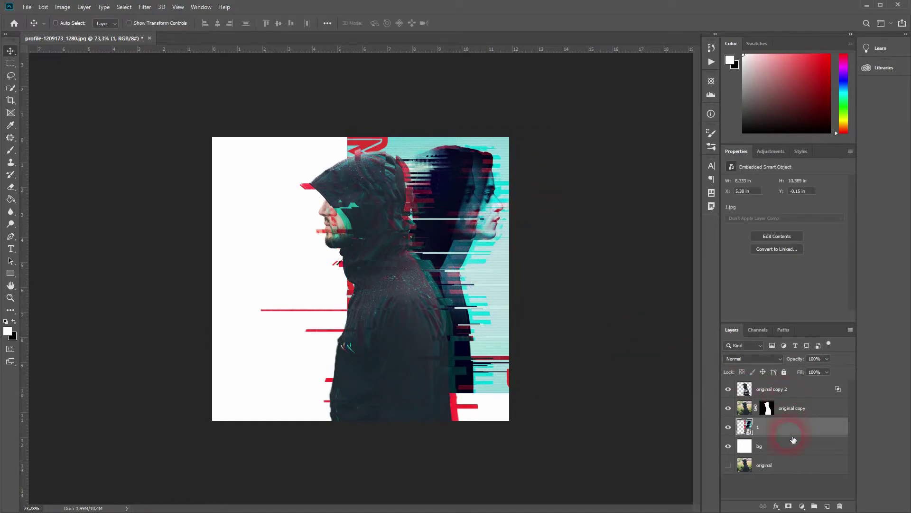
pyautogui.click(801, 506)
pyautogui.click(816, 340)
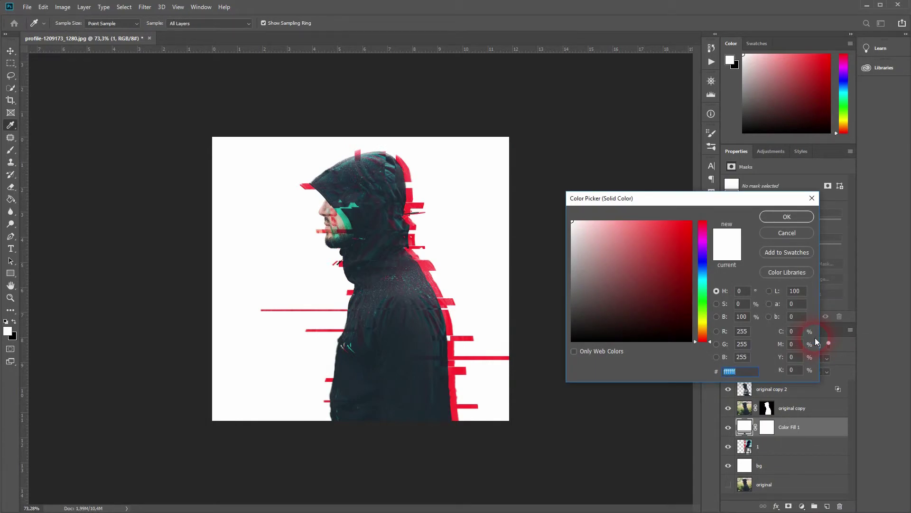
pyautogui.click(787, 233)
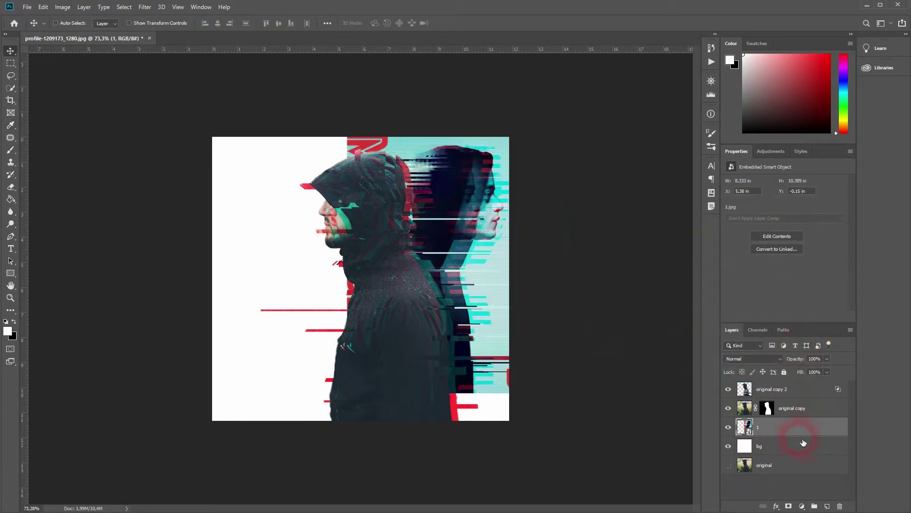
# Add a Solid Color fill layer above bg in cyan #00c7d5 sampled from the reference poster, and delete the reference layer 1
pyautogui.moveTo(803, 442); pyautogui.dragTo(774, 451)
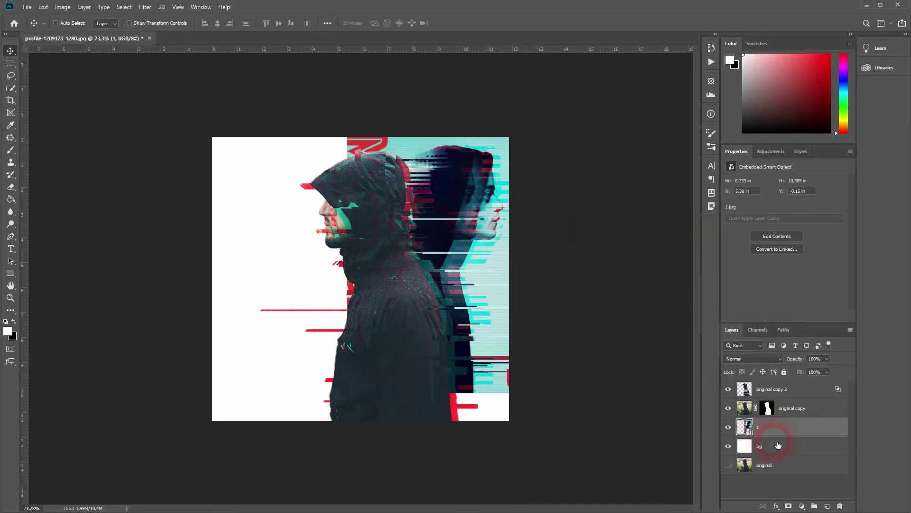
pyautogui.click(802, 506)
pyautogui.click(812, 342)
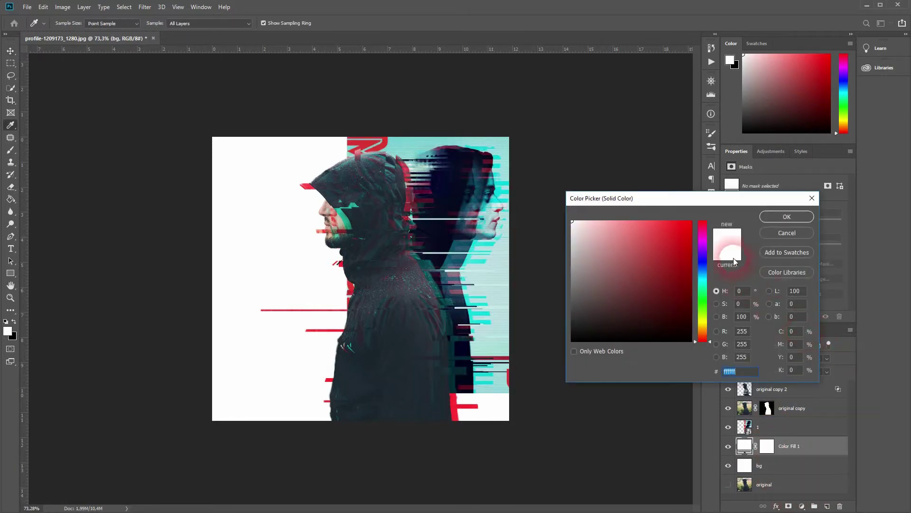
pyautogui.click(502, 196)
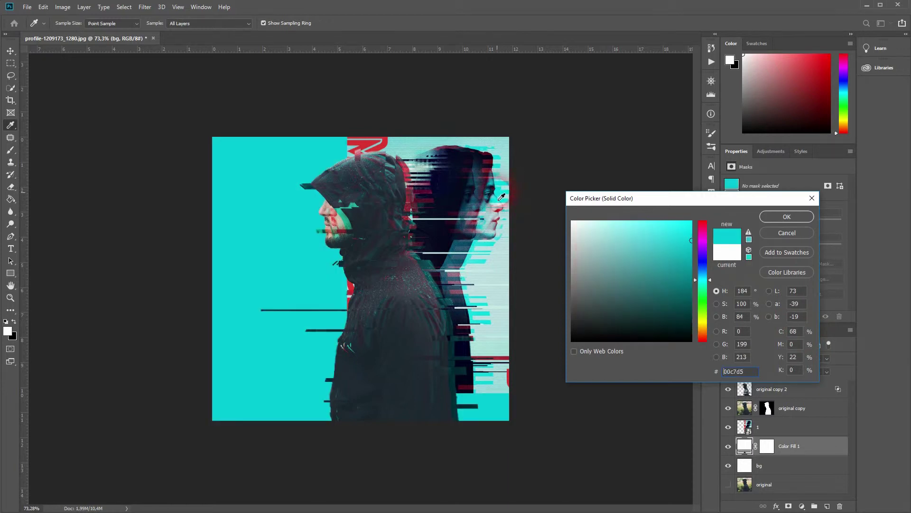
pyautogui.click(800, 216)
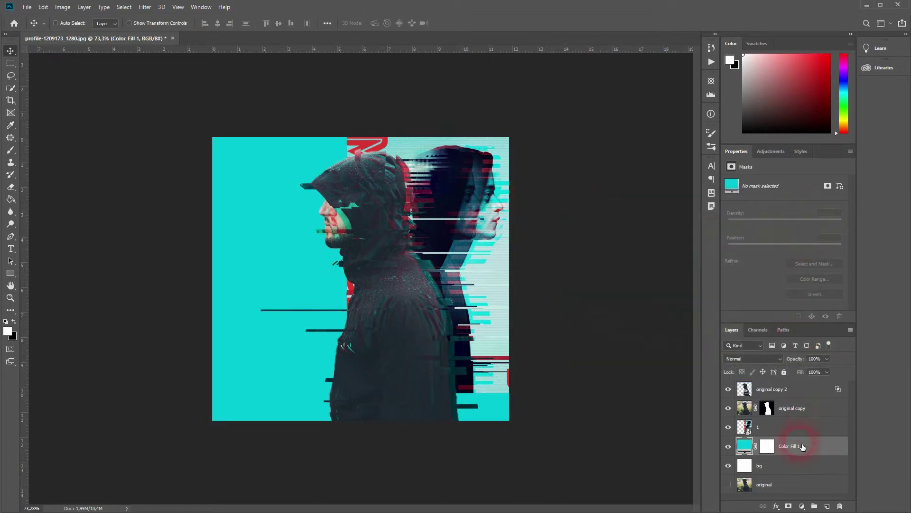
pyautogui.click(792, 429)
pyautogui.press('Delete')
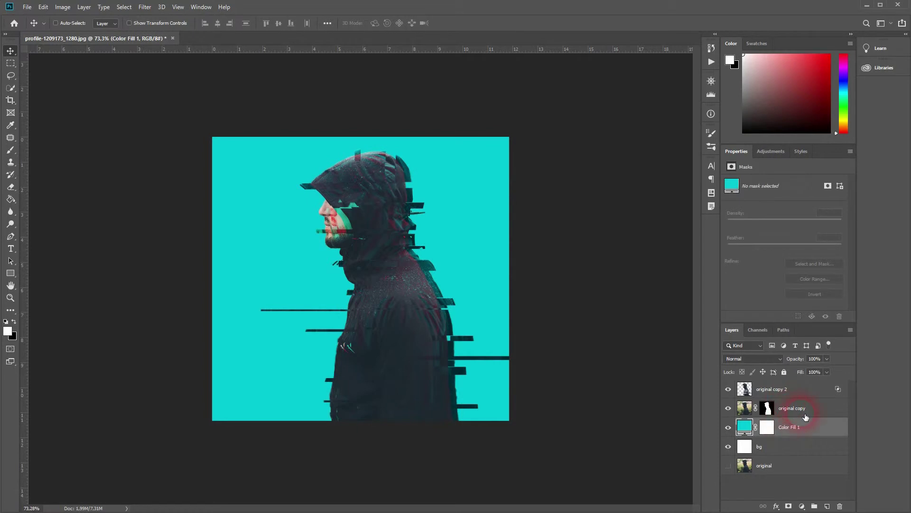
# Move the Color Fill 1 layer above original copy and set its opacity to 42%
pyautogui.moveTo(797, 359); pyautogui.dragTo(776, 362)
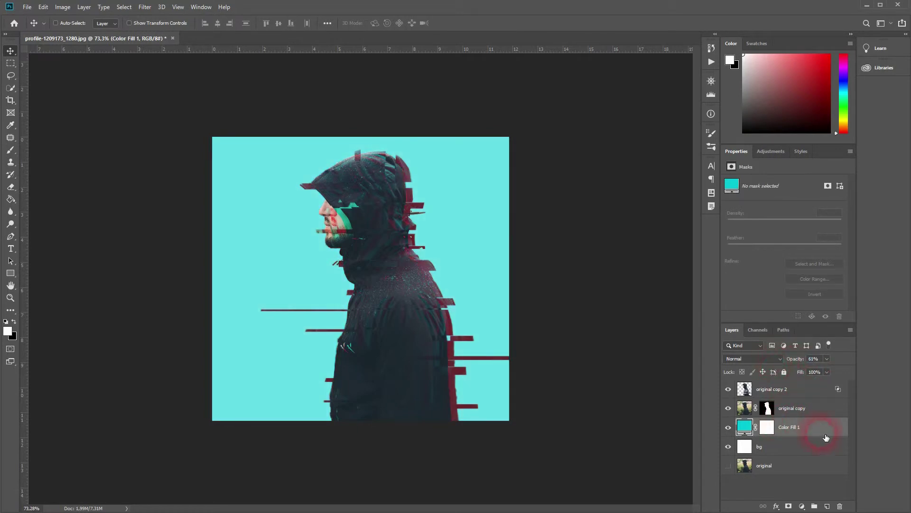
pyautogui.moveTo(819, 427); pyautogui.dragTo(815, 401)
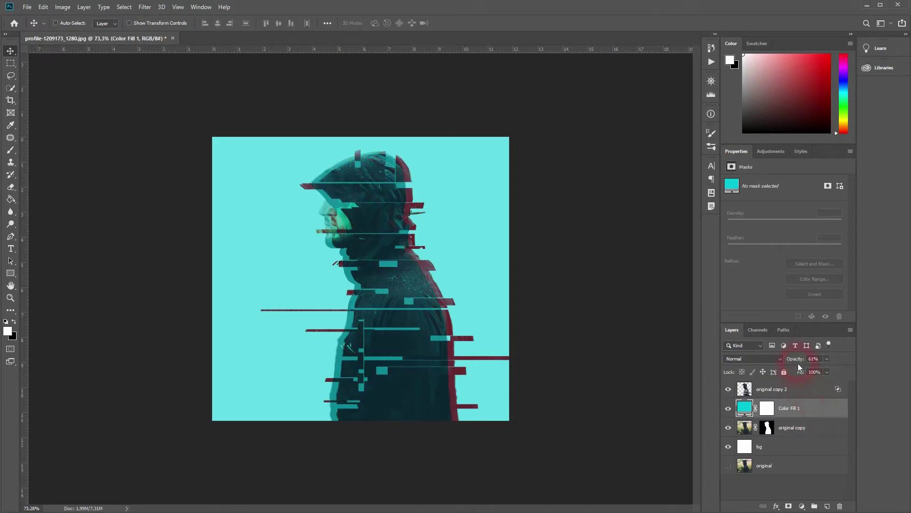
pyautogui.moveTo(798, 363); pyautogui.dragTo(783, 364)
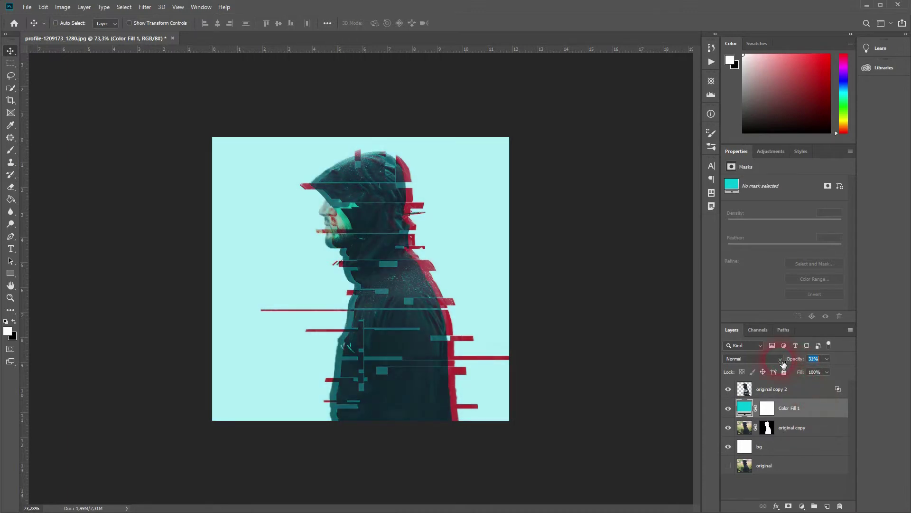
pyautogui.moveTo(778, 364); pyautogui.dragTo(778, 364)
pyautogui.moveTo(787, 364); pyautogui.dragTo(790, 364)
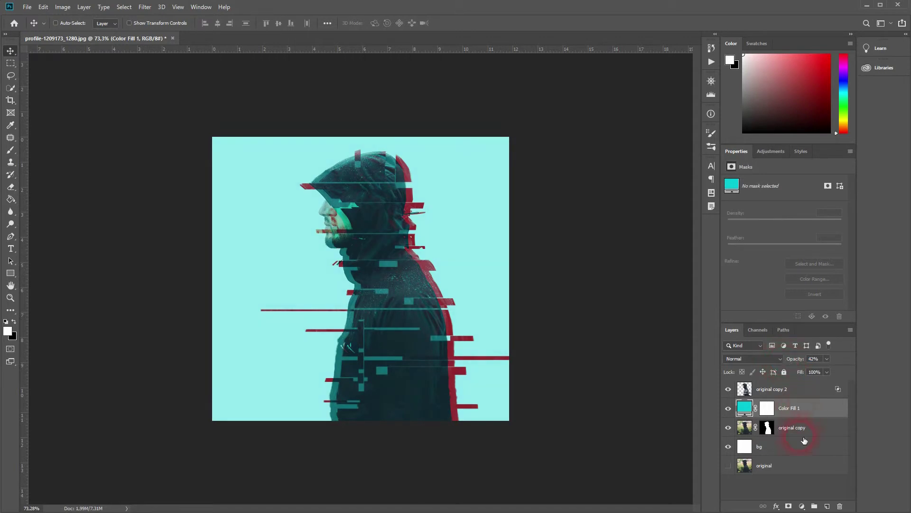
# Create a new layer above original copy 2 and name it text
pyautogui.click(779, 387)
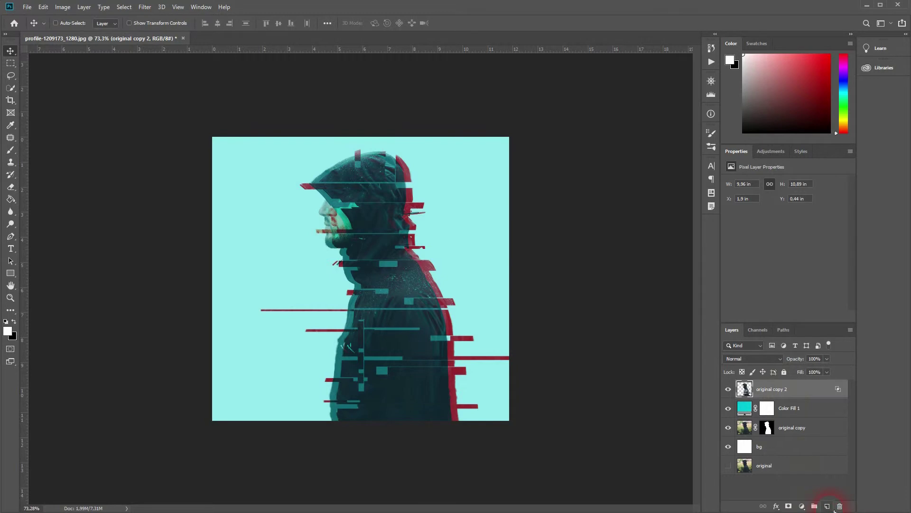
pyautogui.click(828, 506)
pyautogui.click(765, 392)
pyautogui.doubleClick(764, 389)
pyautogui.write('te')
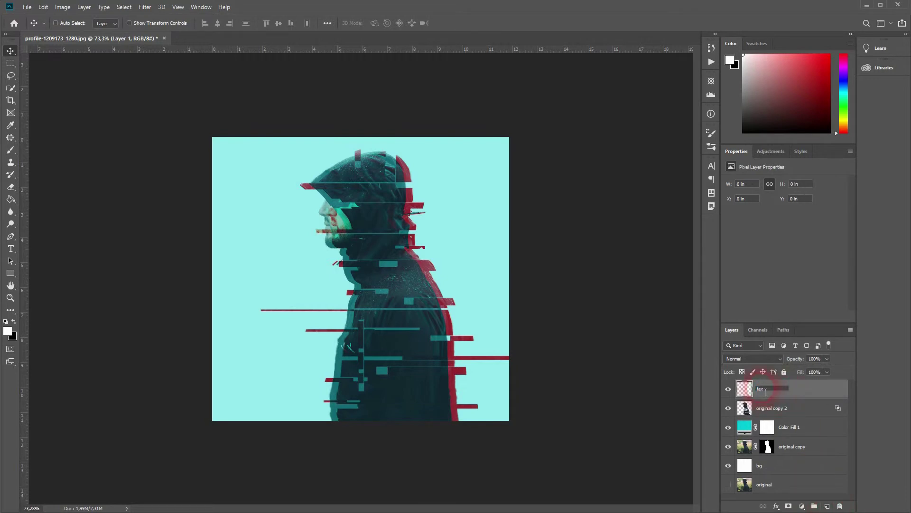
pyautogui.write('xt')
pyautogui.press('Return')
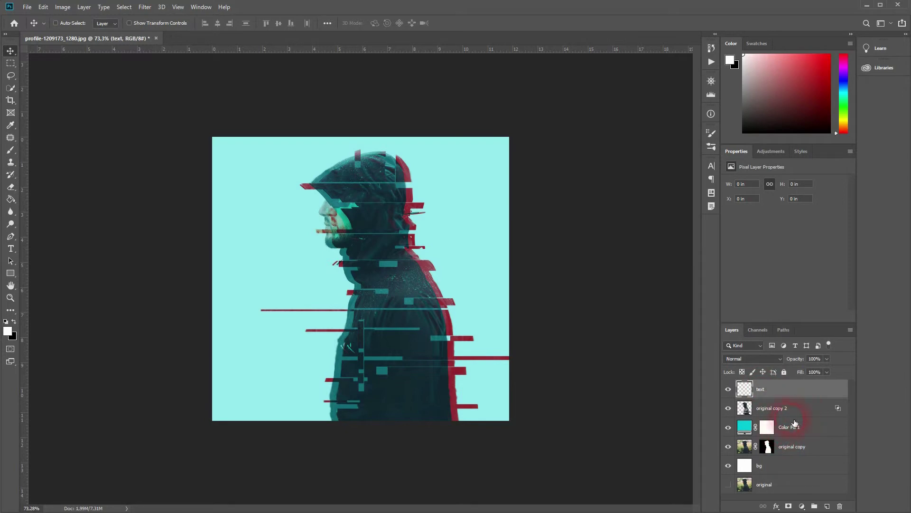
# Add the title MR. ROBOT across the upper part of the canvas on the text layer, in the MrRobot font at 132 pt
pyautogui.click(11, 249)
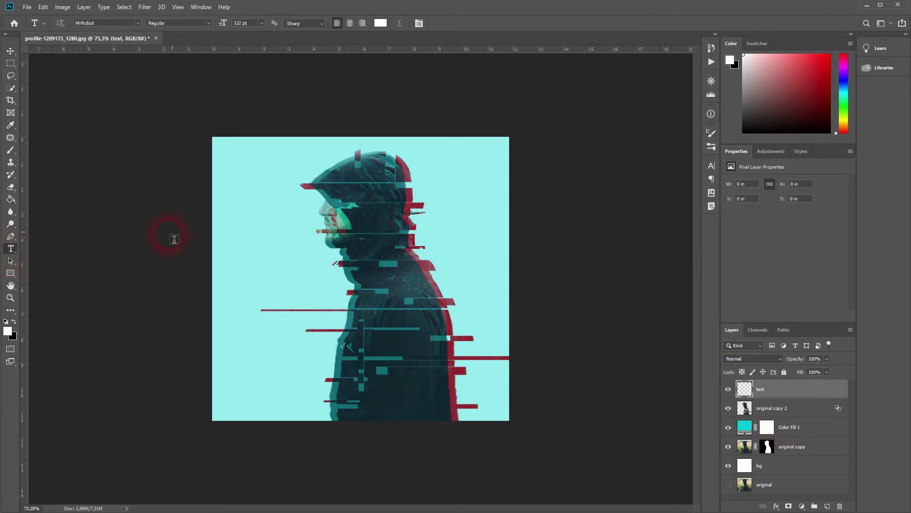
pyautogui.click(238, 195)
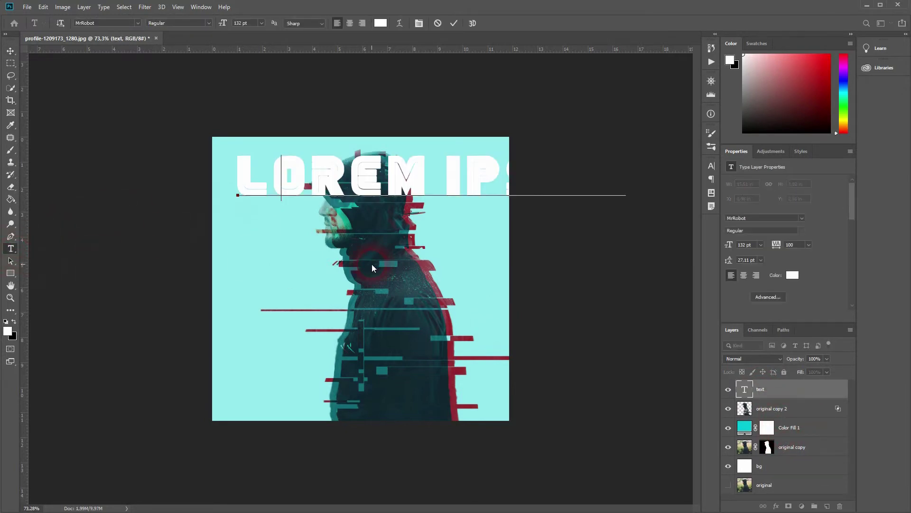
pyautogui.write('MR. ROBOT')
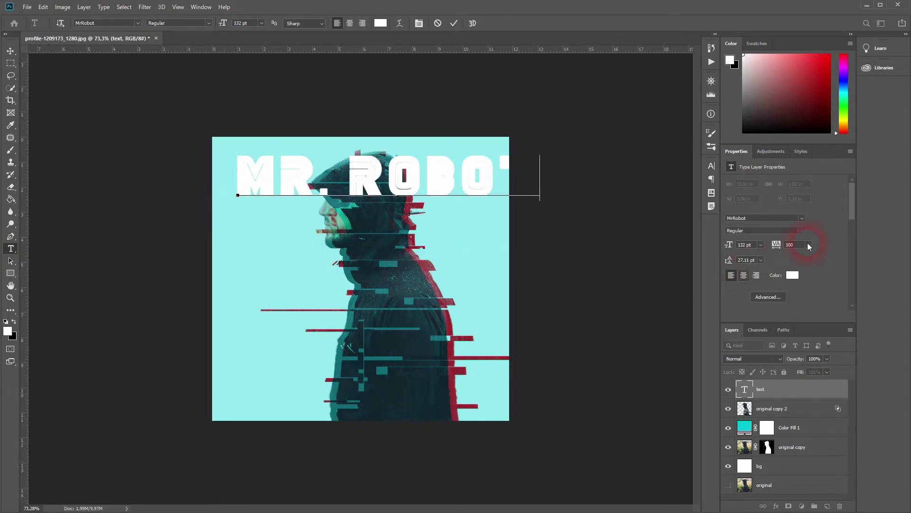
pyautogui.click(802, 218)
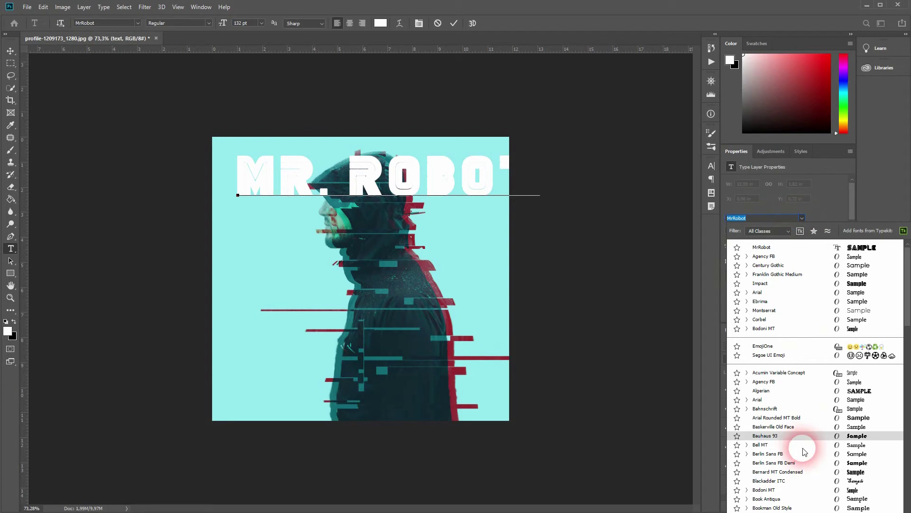
pyautogui.scroll(-10, 804, 451)
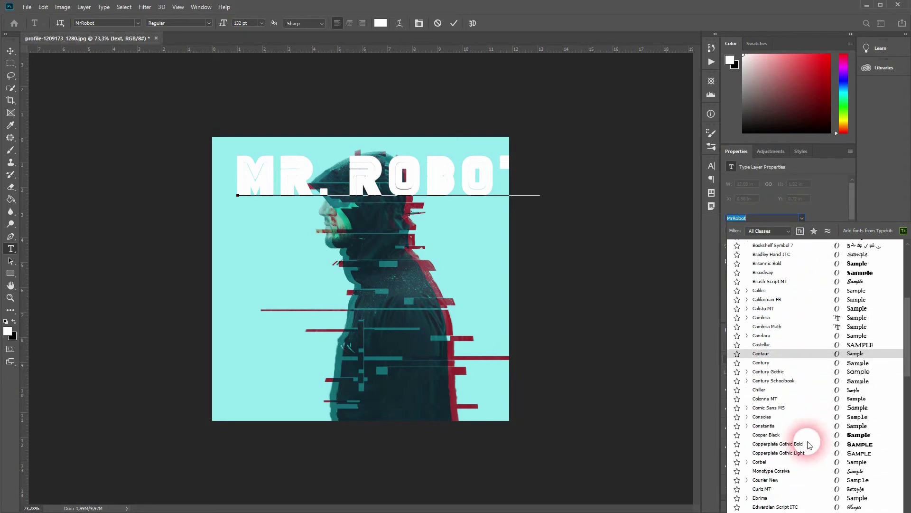
pyautogui.scroll(-12, 809, 444)
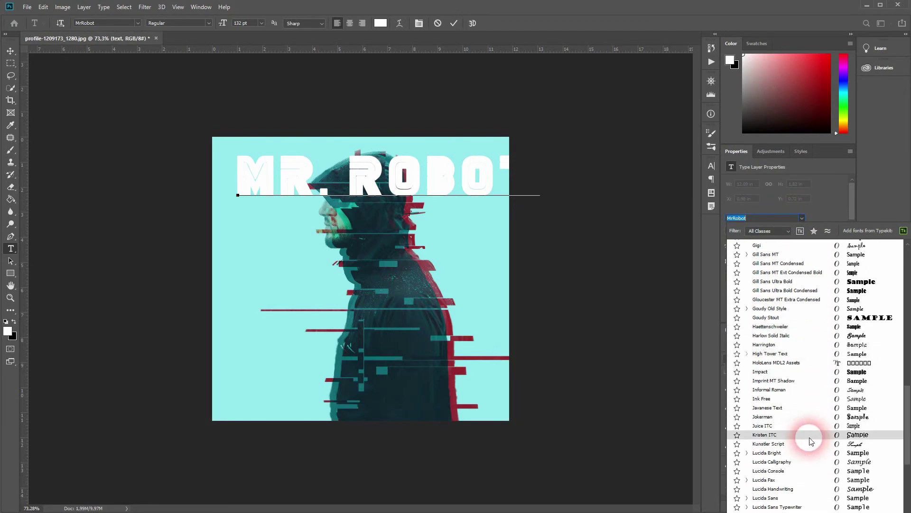
pyautogui.scroll(-7, 811, 441)
pyautogui.scroll(-8, 811, 442)
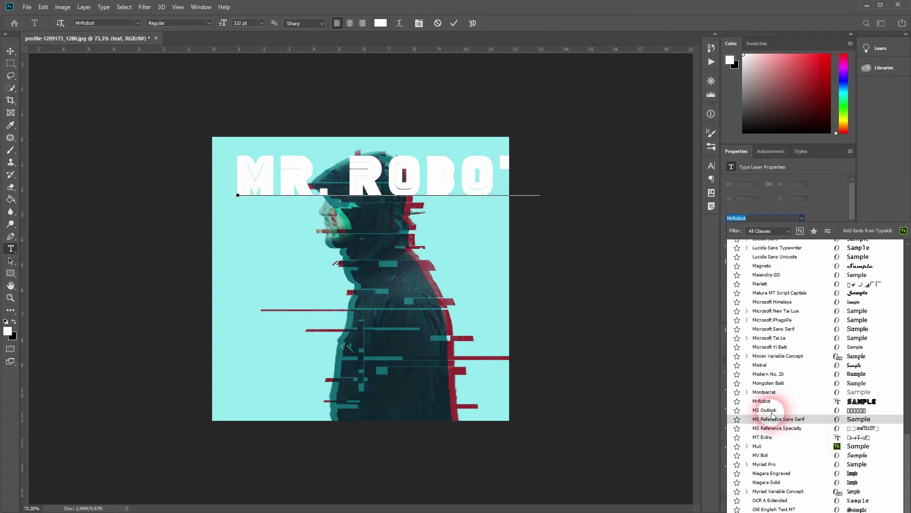
pyautogui.click(762, 402)
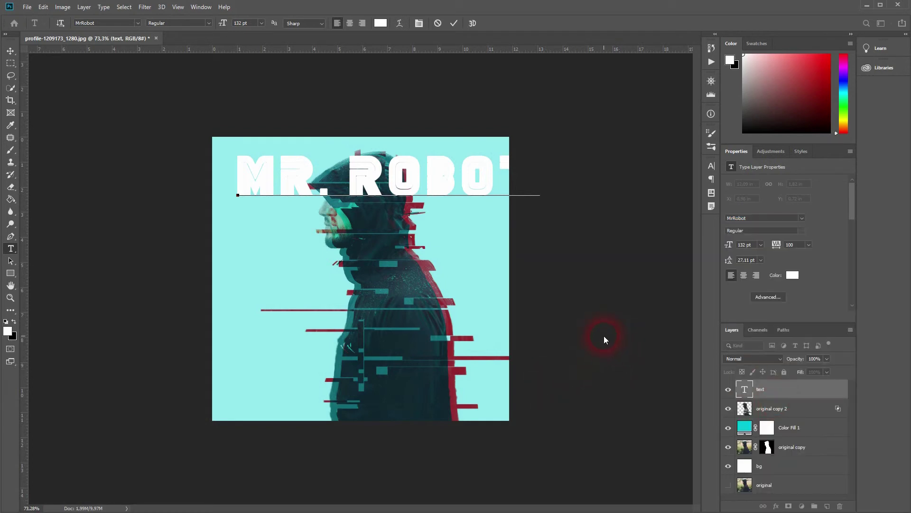
# Commit the title text and set its colour to dark red #94262f, sampled from a red glitch strip beside the jacket
pyautogui.click(796, 278)
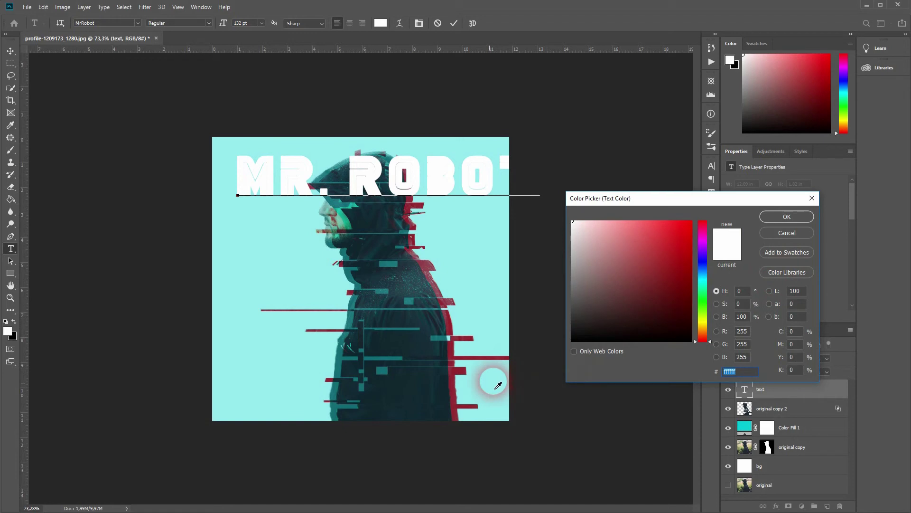
pyautogui.click(455, 390)
pyautogui.click(790, 217)
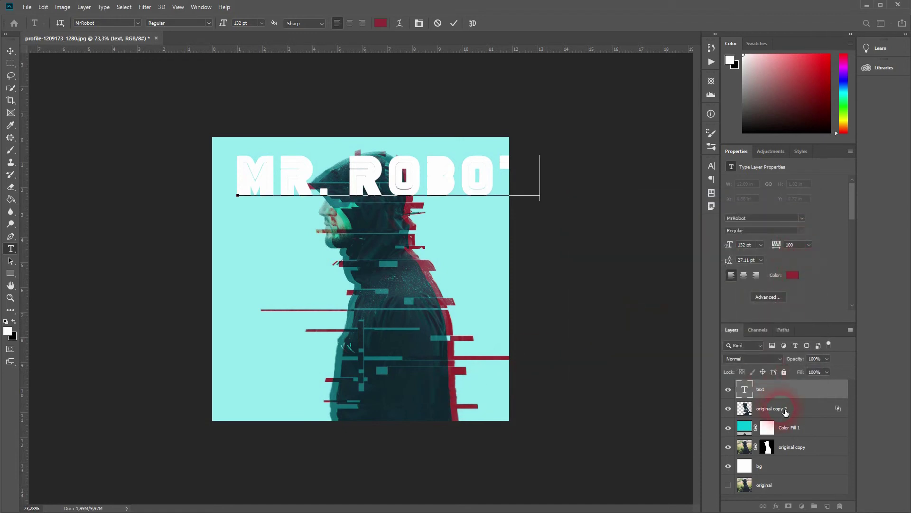
pyautogui.click(786, 410)
pyautogui.click(781, 393)
pyautogui.click(796, 276)
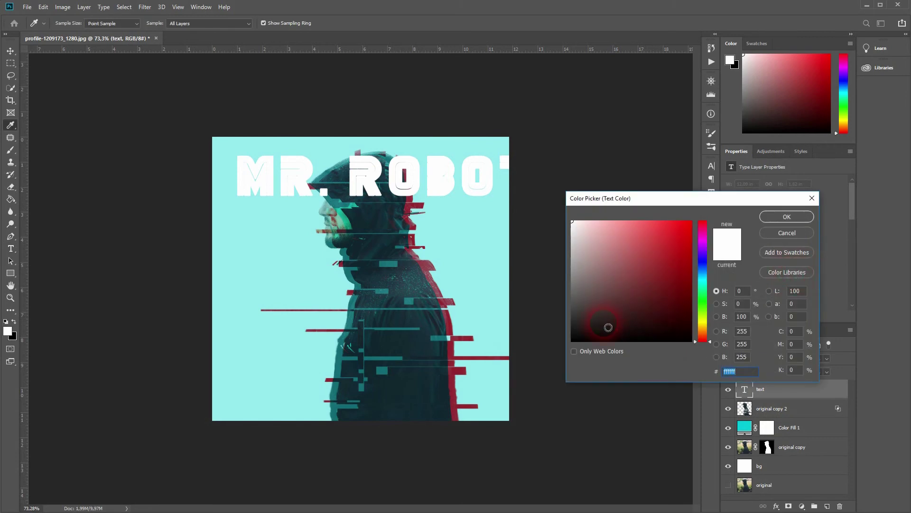
pyautogui.click(465, 375)
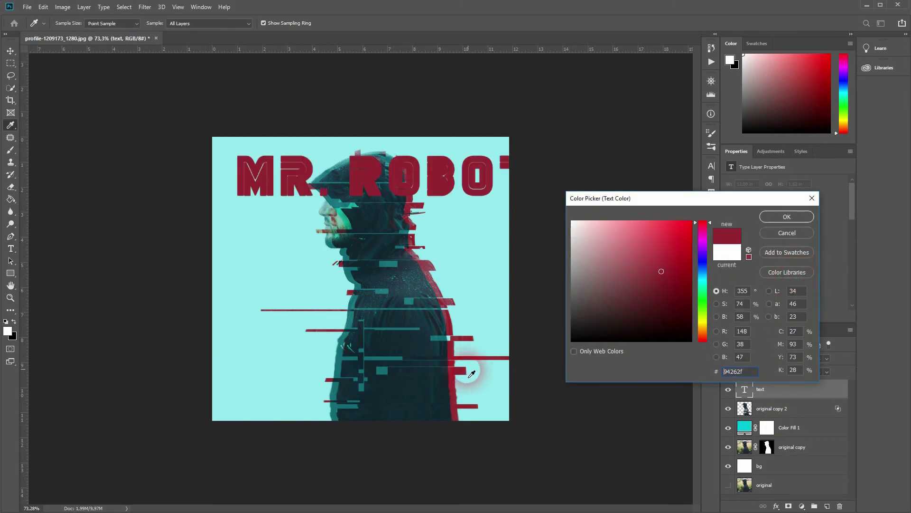
pyautogui.click(787, 217)
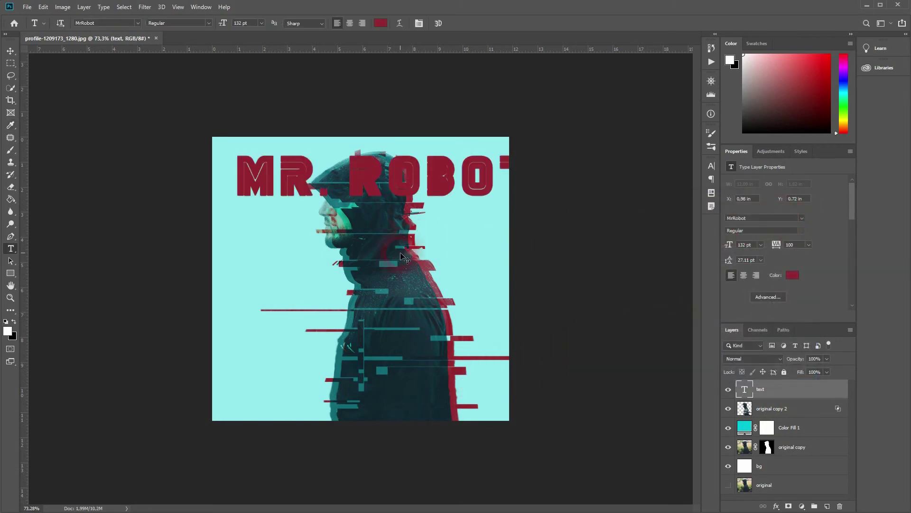
# Rotate the title 90° clockwise with Free Transform and place it vertically along the canvas's left edge
pyautogui.hotkey('ctrl', 't')
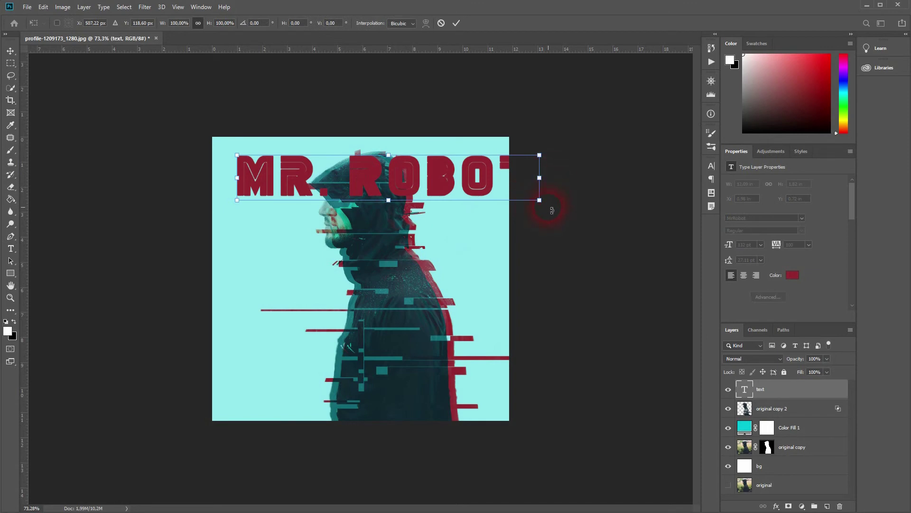
pyautogui.moveTo(550, 210); pyautogui.dragTo(361, 311)
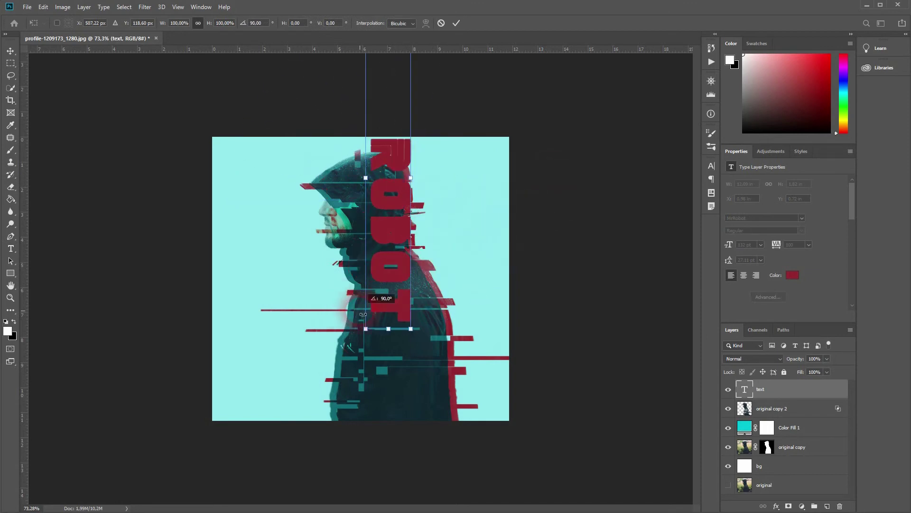
pyautogui.moveTo(390, 193); pyautogui.dragTo(232, 303)
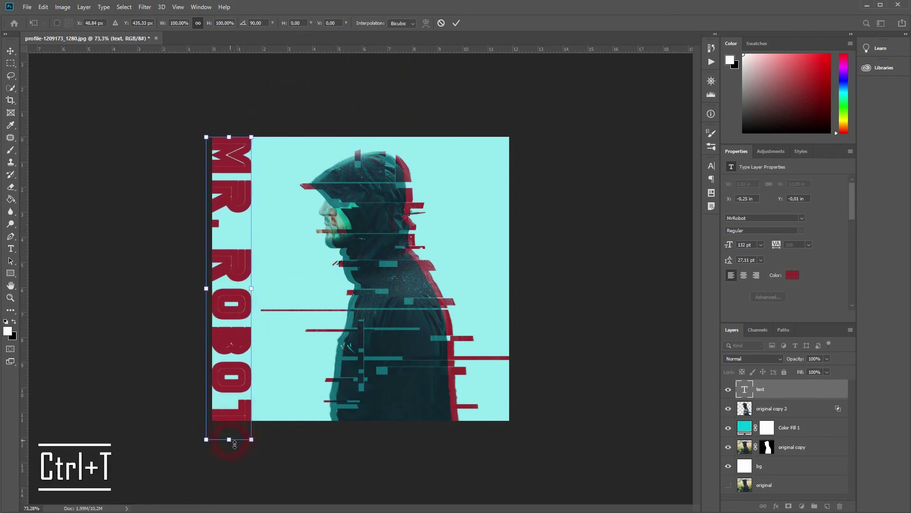
# Scale the vertical title to about 95.7% width and 131.5% height so it spans the full canvas height
pyautogui.moveTo(235, 444); pyautogui.dragTo(230, 420)
pyautogui.moveTo(246, 278); pyautogui.dragTo(302, 283)
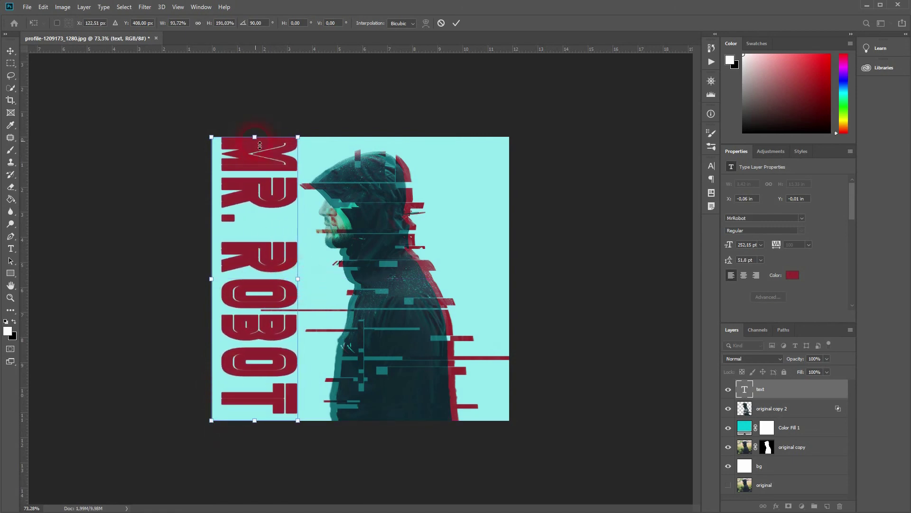
pyautogui.moveTo(260, 145); pyautogui.dragTo(258, 12)
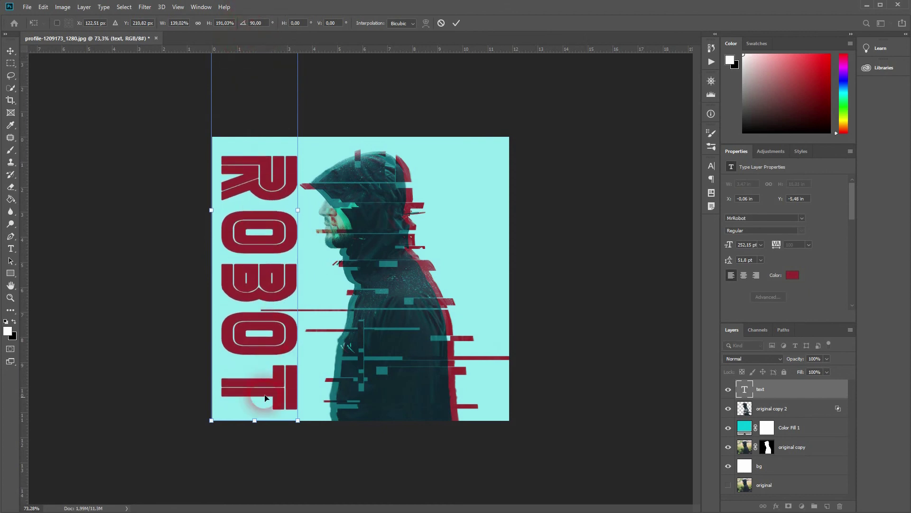
pyautogui.moveTo(255, 420); pyautogui.dragTo(242, 289)
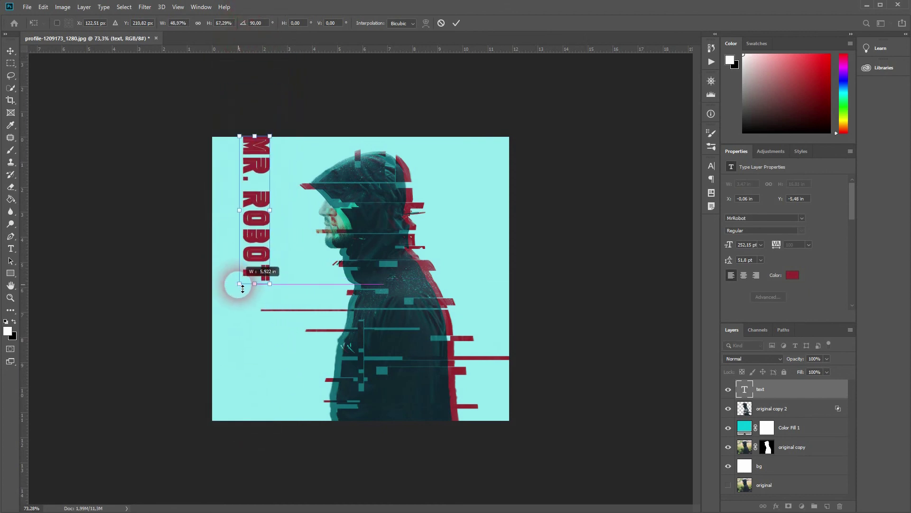
pyautogui.moveTo(270, 136); pyautogui.dragTo(266, 157)
pyautogui.moveTo(259, 177); pyautogui.dragTo(228, 154)
pyautogui.moveTo(222, 244); pyautogui.dragTo(223, 426)
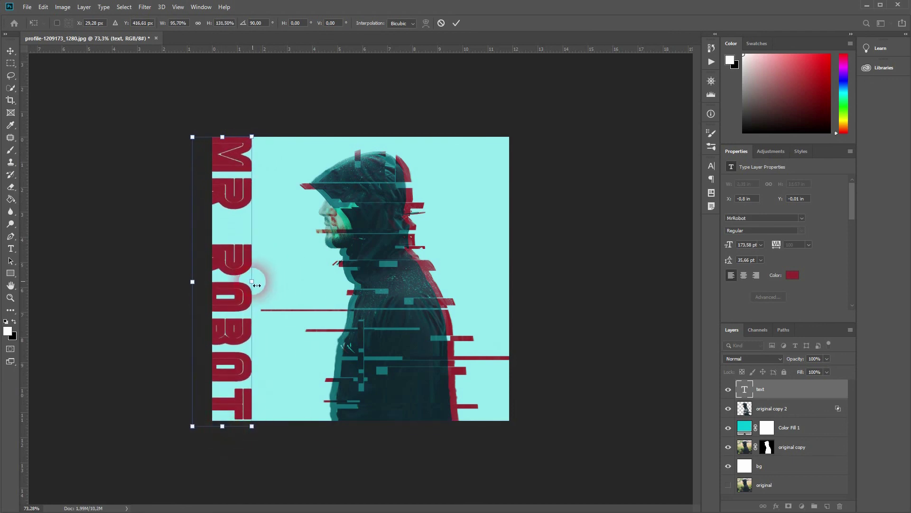
# Shift the title right to line its letters up with the canvas's left edge, enlarge it to about 11.7 in long, and apply the transform
pyautogui.press('Right')
pyautogui.press('Right')
pyautogui.press('Right')
pyautogui.press('Right')
pyautogui.press('Right')
pyautogui.press('Right')
pyautogui.press('Right')
pyautogui.press('Right')
pyautogui.press('Right')
pyautogui.press('Right')
pyautogui.press('Right')
pyautogui.press('Right')
pyautogui.press('Right')
pyautogui.press('Right')
pyautogui.moveTo(235, 255); pyautogui.dragTo(247, 259)
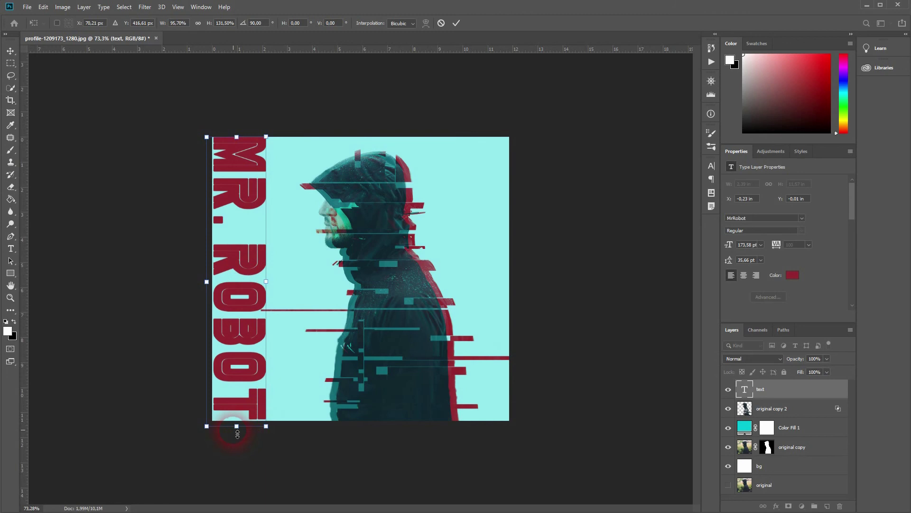
pyautogui.moveTo(237, 434); pyautogui.dragTo(237, 437)
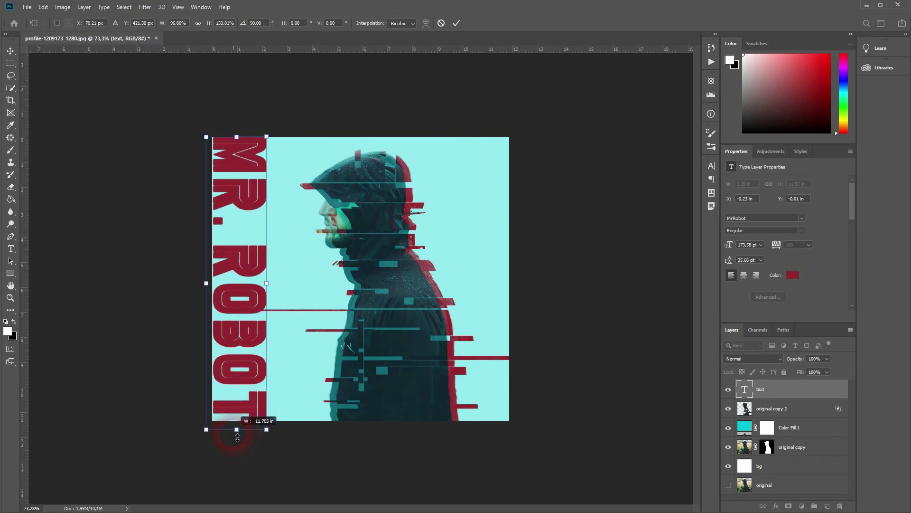
pyautogui.click(372, 411)
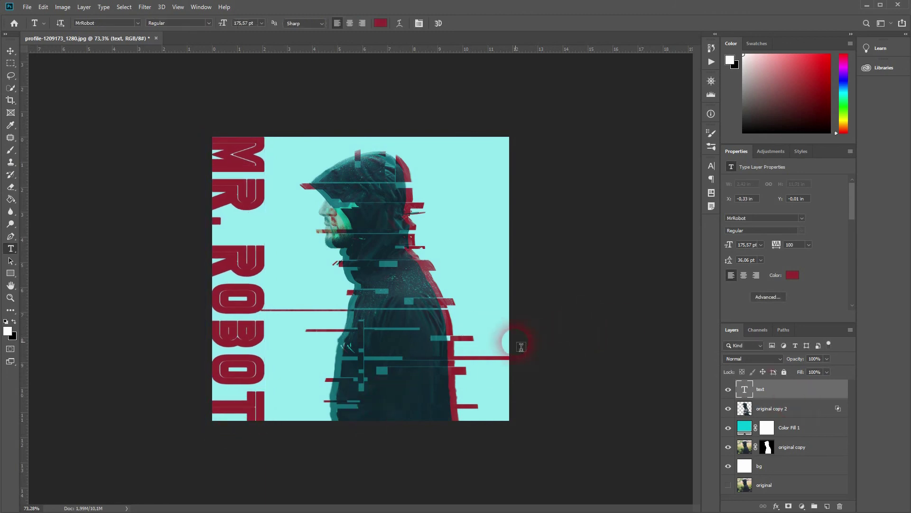